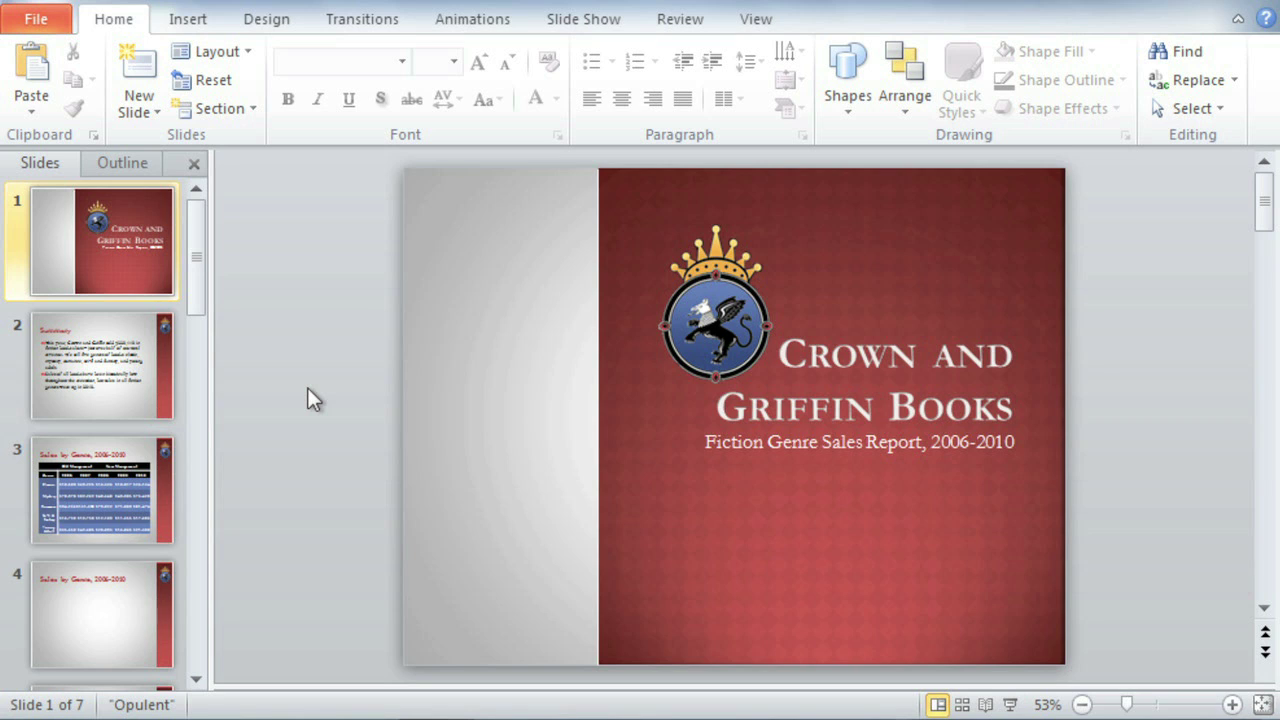
Step: Insert a Clustered Cylinder column chart on slide 4, the empty Sales by Genre, 2006-2010 slide
{"action": "left_click", "coordinate": [153, 462]}
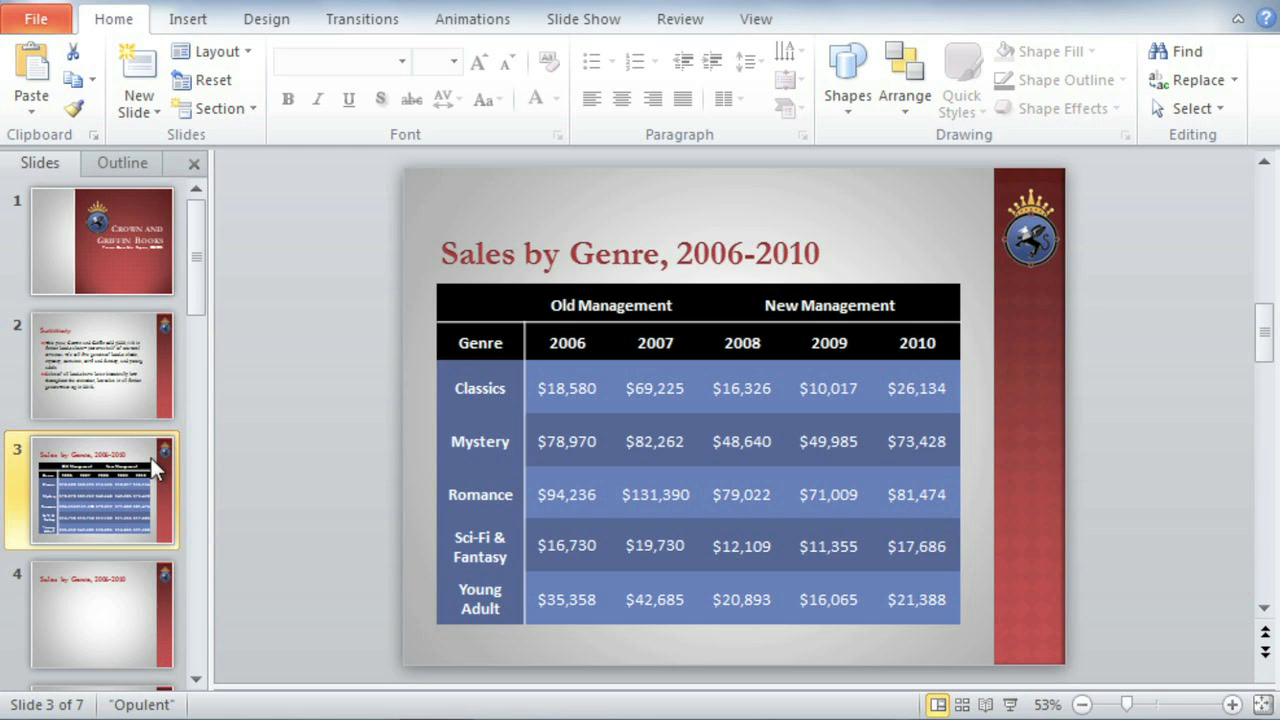
{"action": "left_click", "coordinate": [143, 593]}
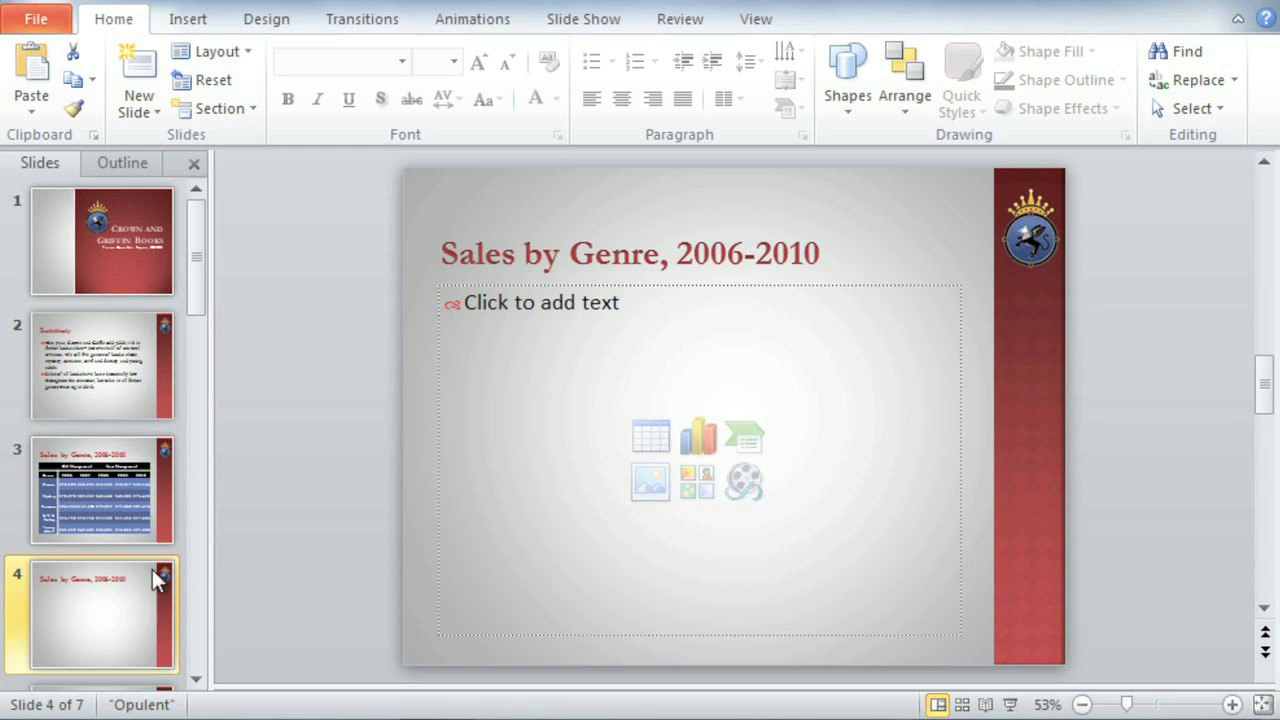
{"action": "left_click", "coordinate": [208, 28]}
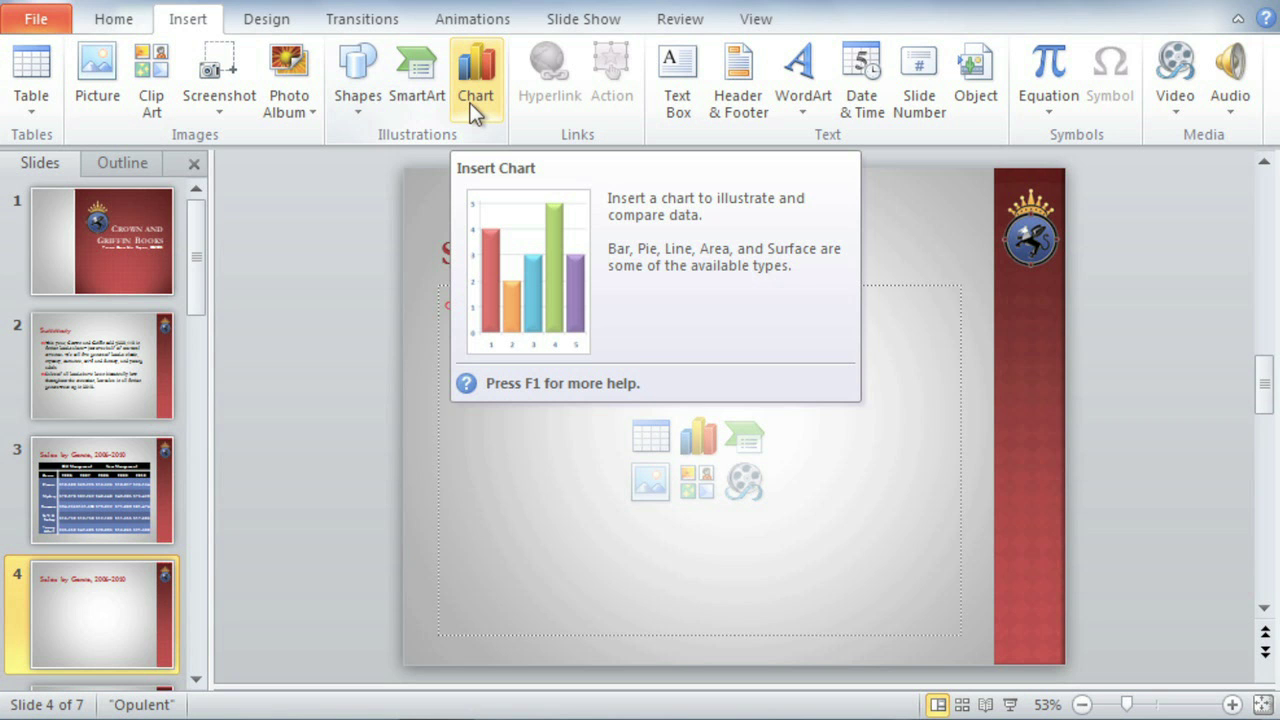
{"action": "left_click", "coordinate": [474, 110]}
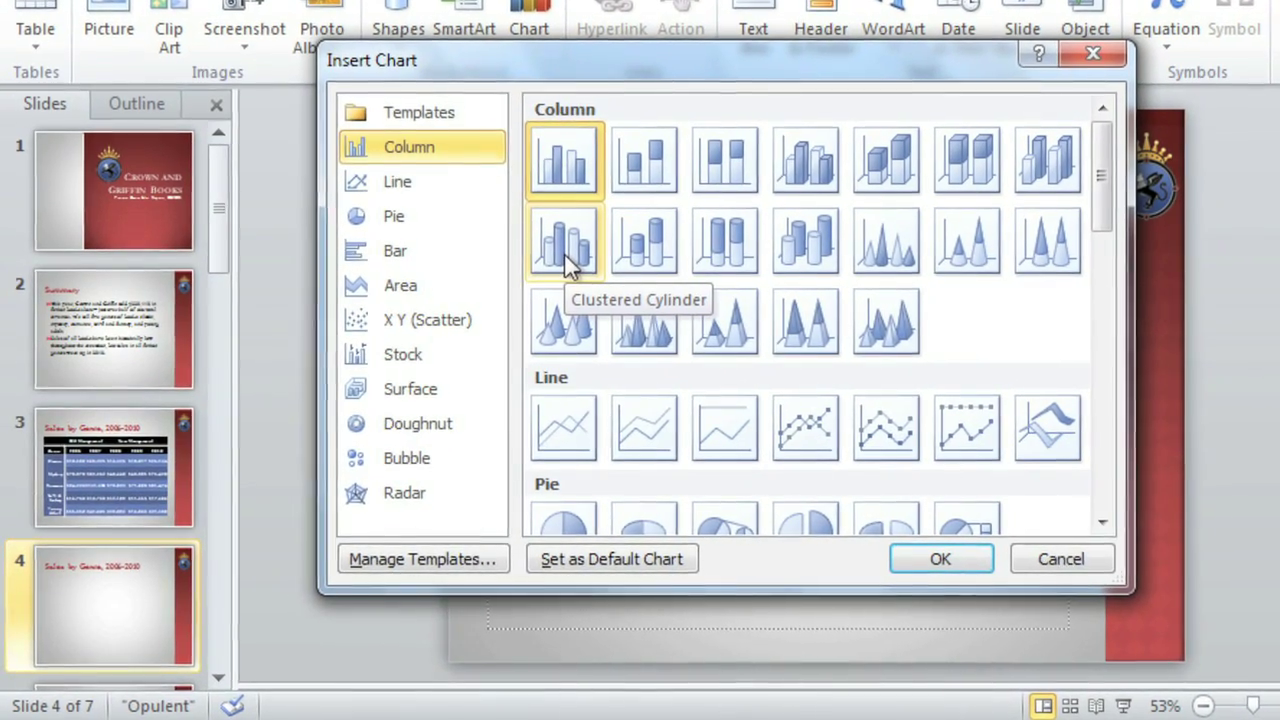
{"action": "left_click", "coordinate": [563, 258]}
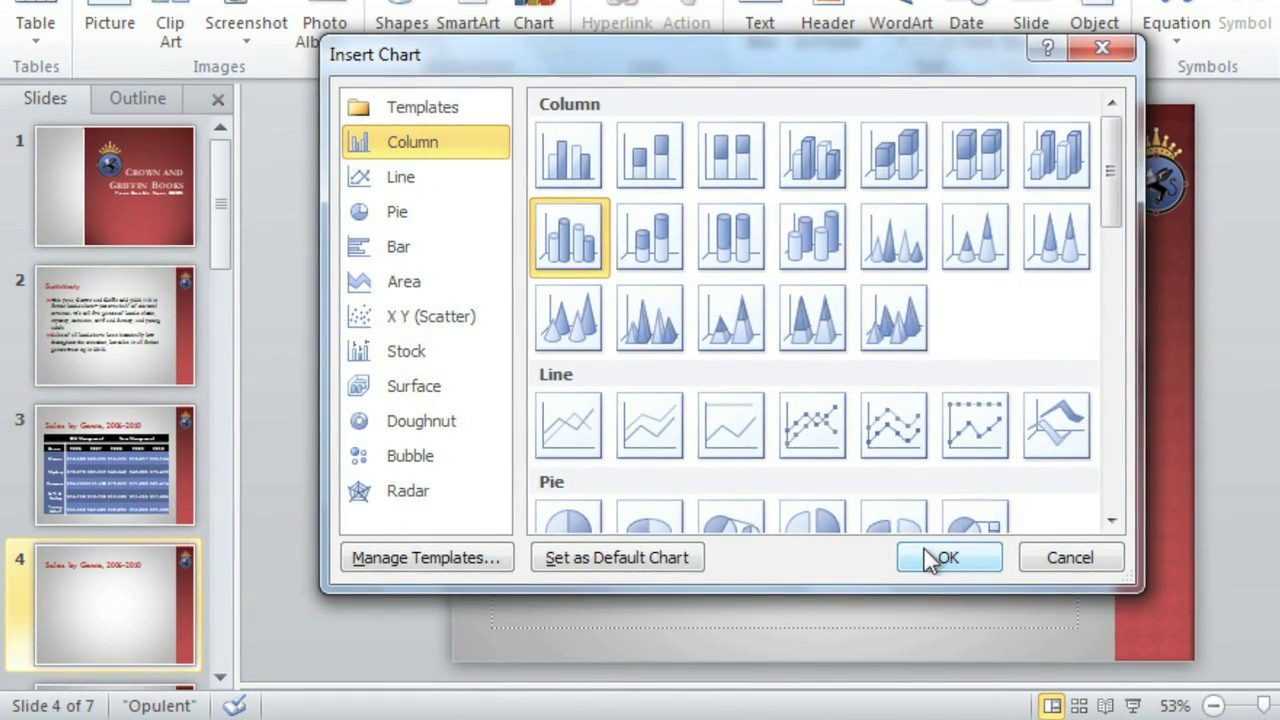
{"action": "left_click", "coordinate": [930, 556]}
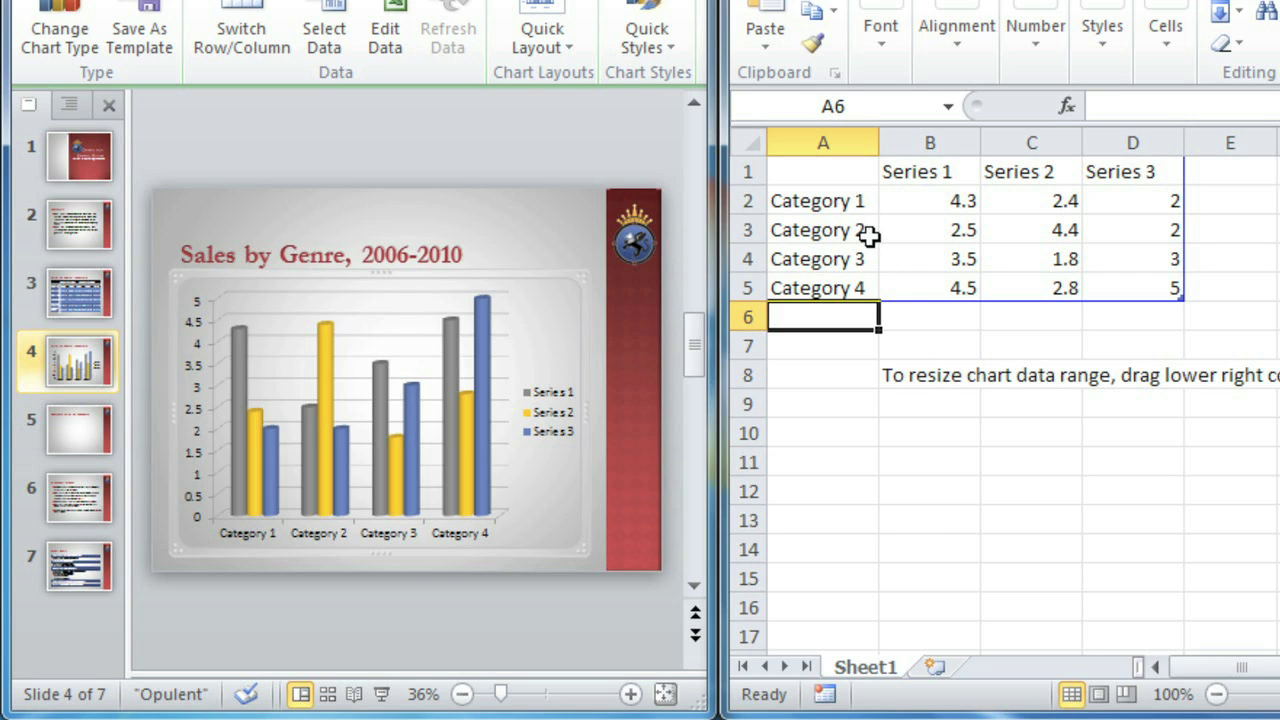
Step: Rename the first two chart categories in cells A2 and A3 to Classics and Romance
{"action": "left_click", "coordinate": [858, 201]}
{"action": "type", "text": "Classics"}
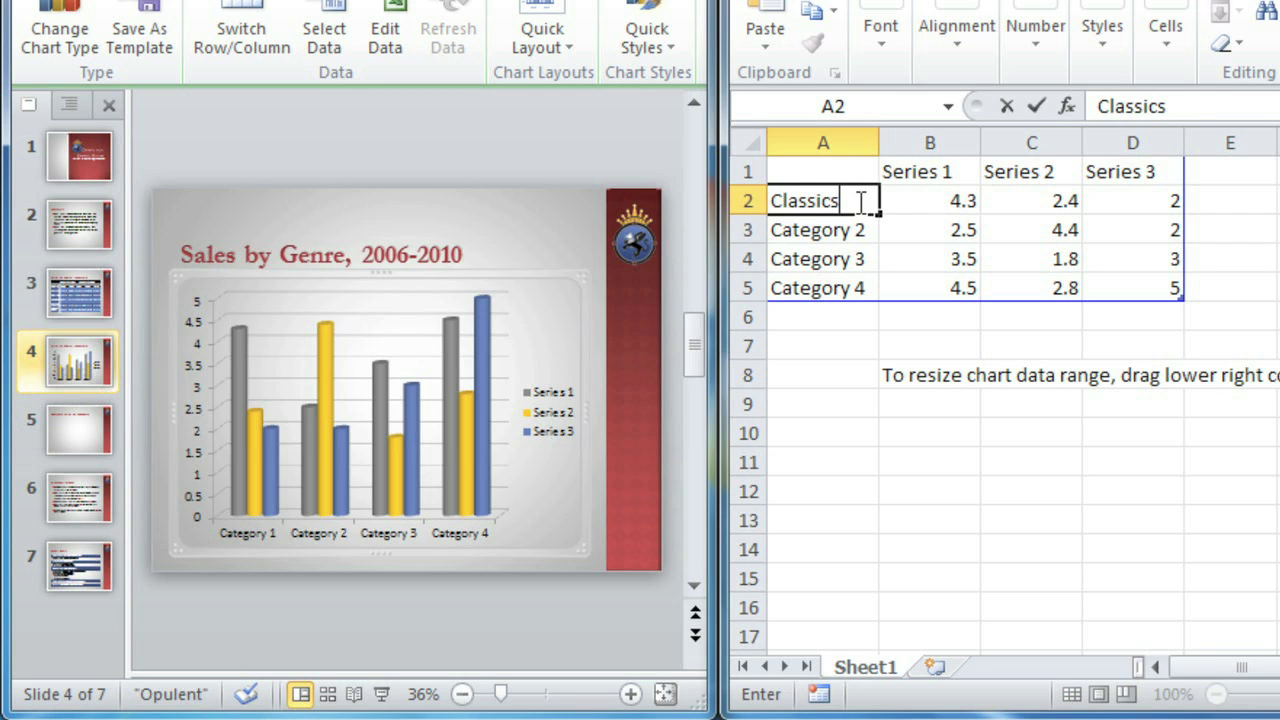
{"action": "key", "text": "Return"}
{"action": "type", "text": "Romance"}
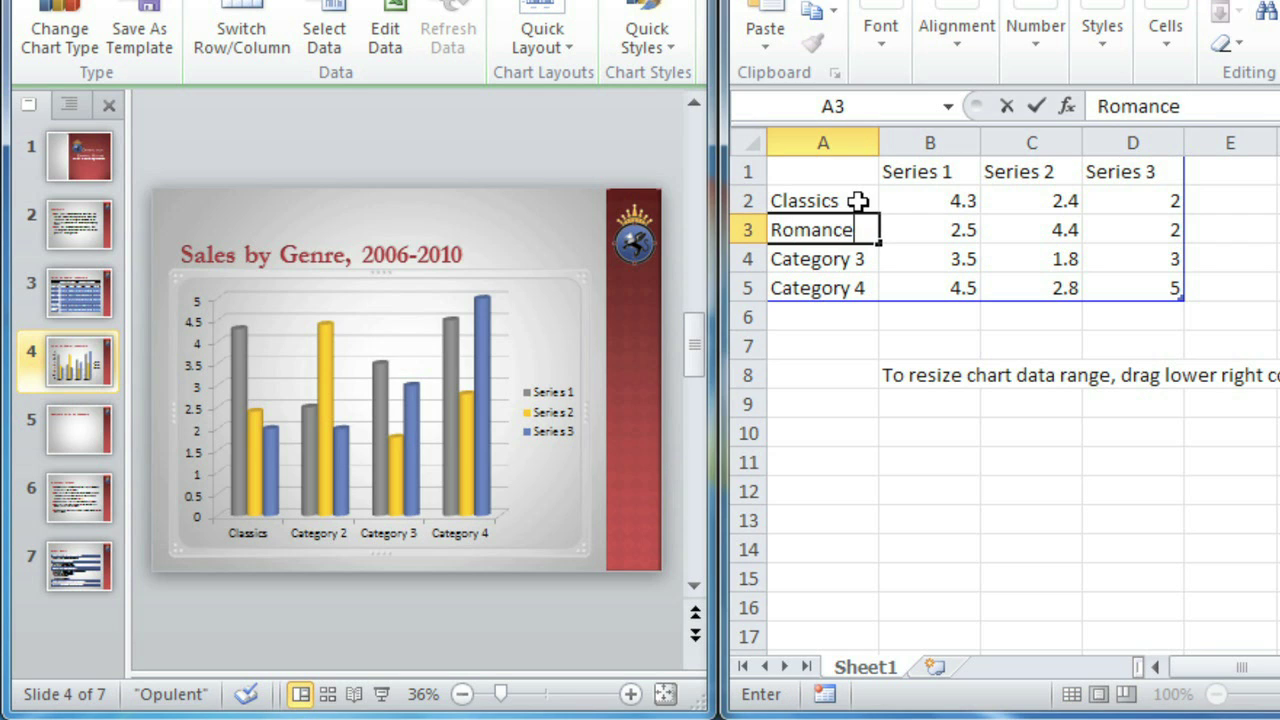
{"action": "key", "text": "Return"}
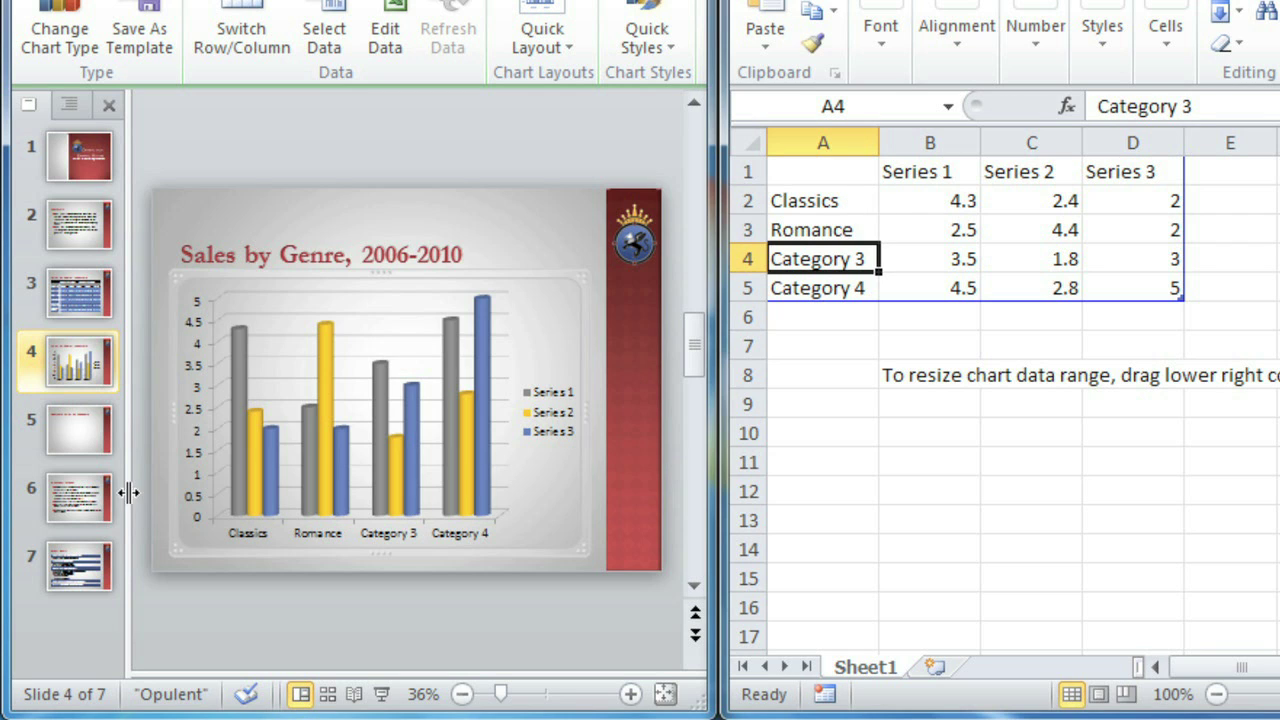
Step: Rename the third chart category in cell A4 to Mystery
{"action": "left_click_drag", "start_coordinate": [128, 492], "coordinate": [20, 491]}
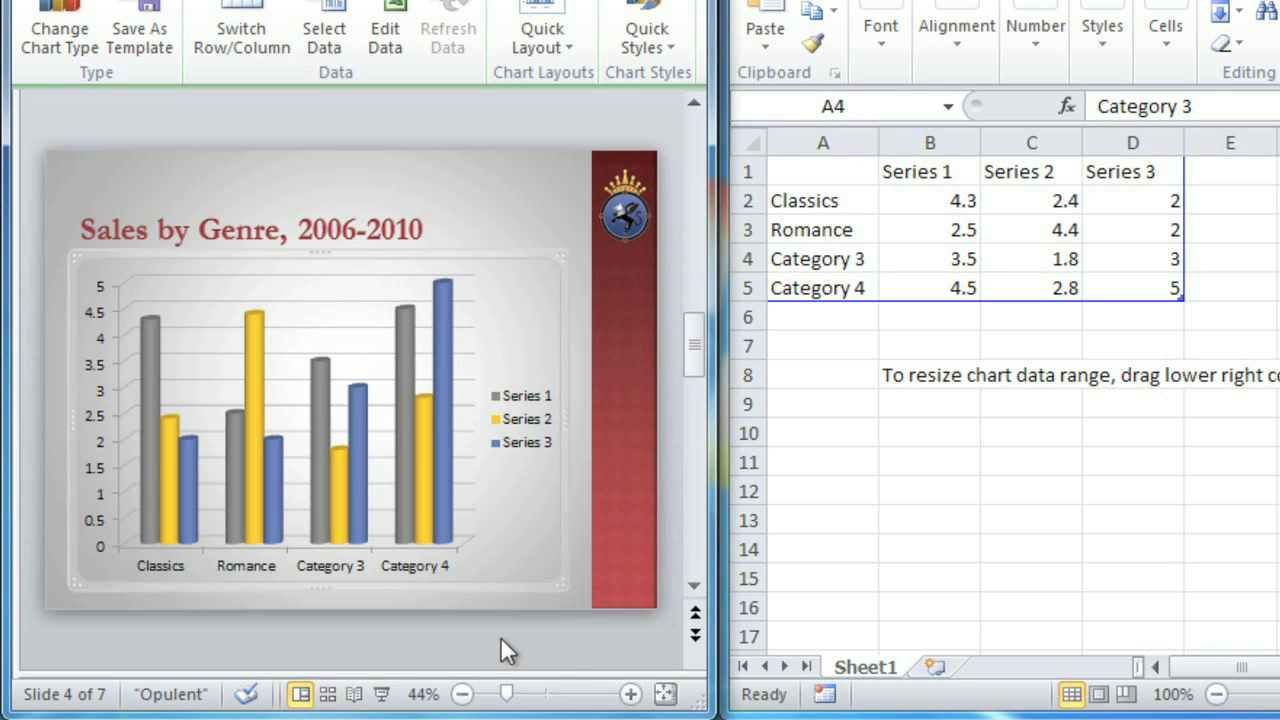
{"action": "left_click", "coordinate": [630, 694]}
{"action": "left_click", "coordinate": [630, 694]}
{"action": "left_click", "coordinate": [630, 694]}
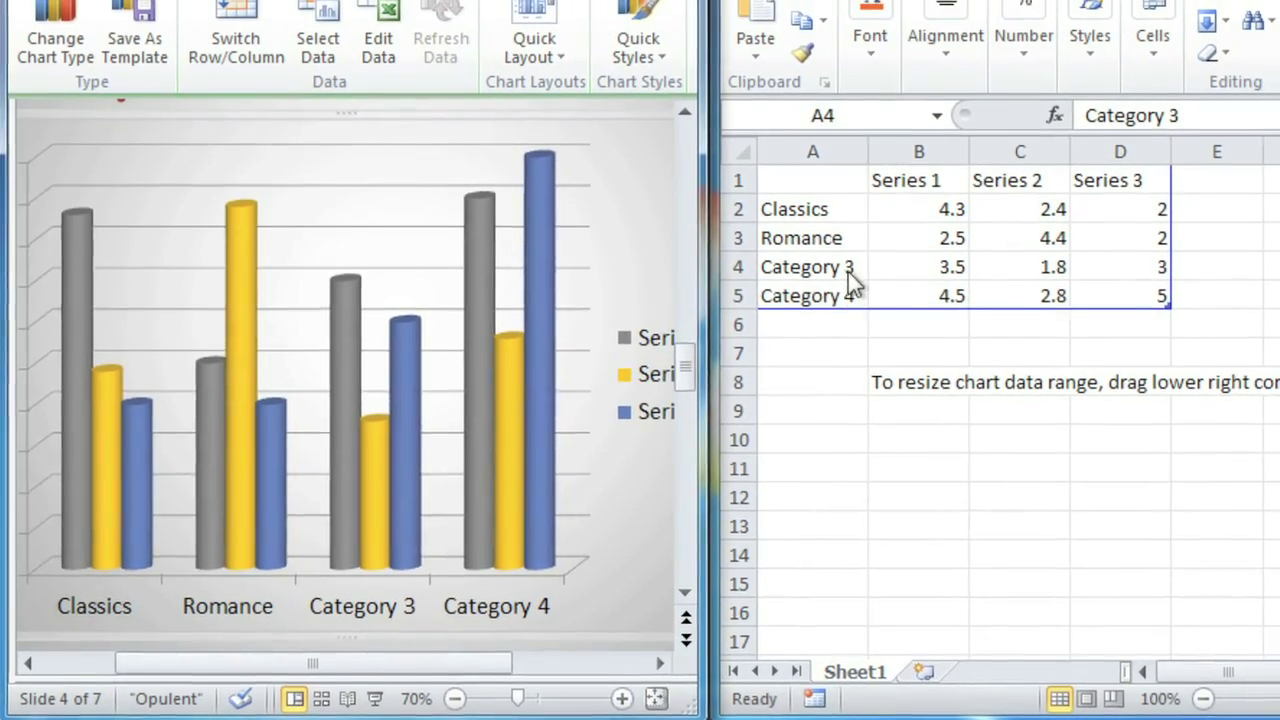
{"action": "left_click", "coordinate": [848, 272]}
{"action": "type", "text": "Myster"}
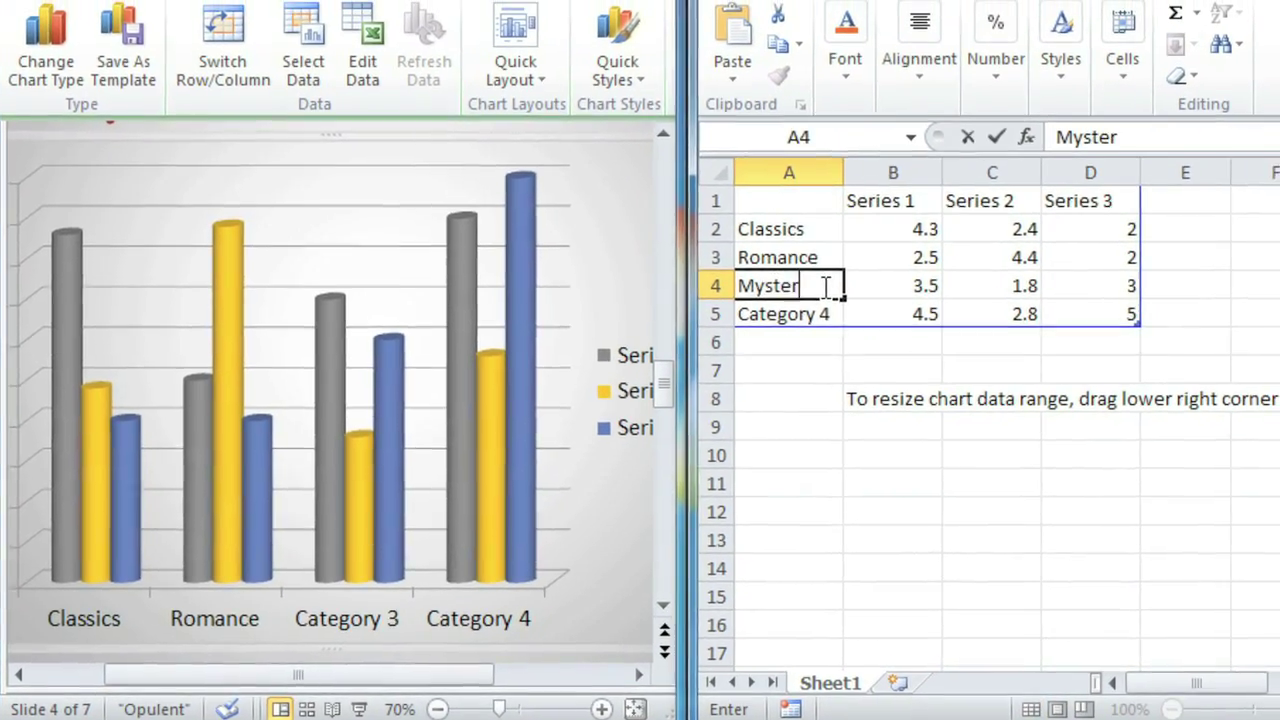
{"action": "type", "text": "y"}
{"action": "key", "text": "Return"}
Step: Rename the fourth chart category in A5 to Sci-Fi & Fantasy and add Young Adult as a fifth category in A6
{"action": "type", "text": "Sci-F"}
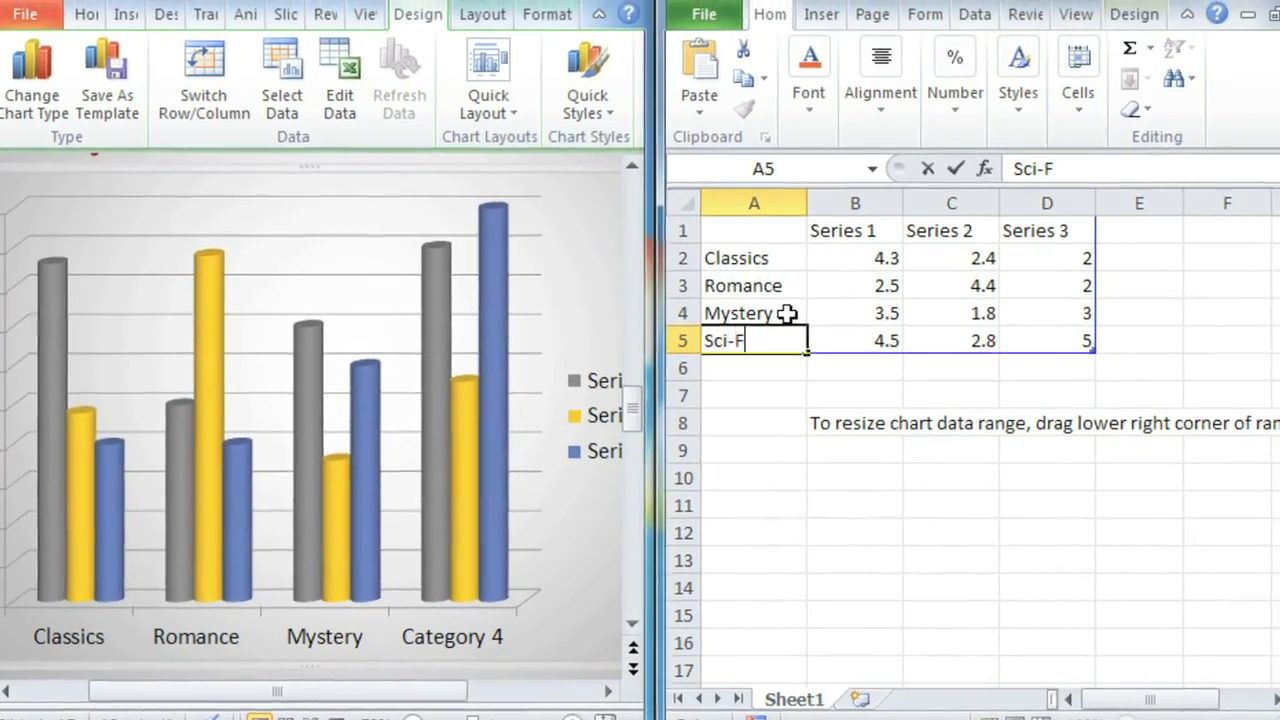
{"action": "type", "text": "i & Fantasy"}
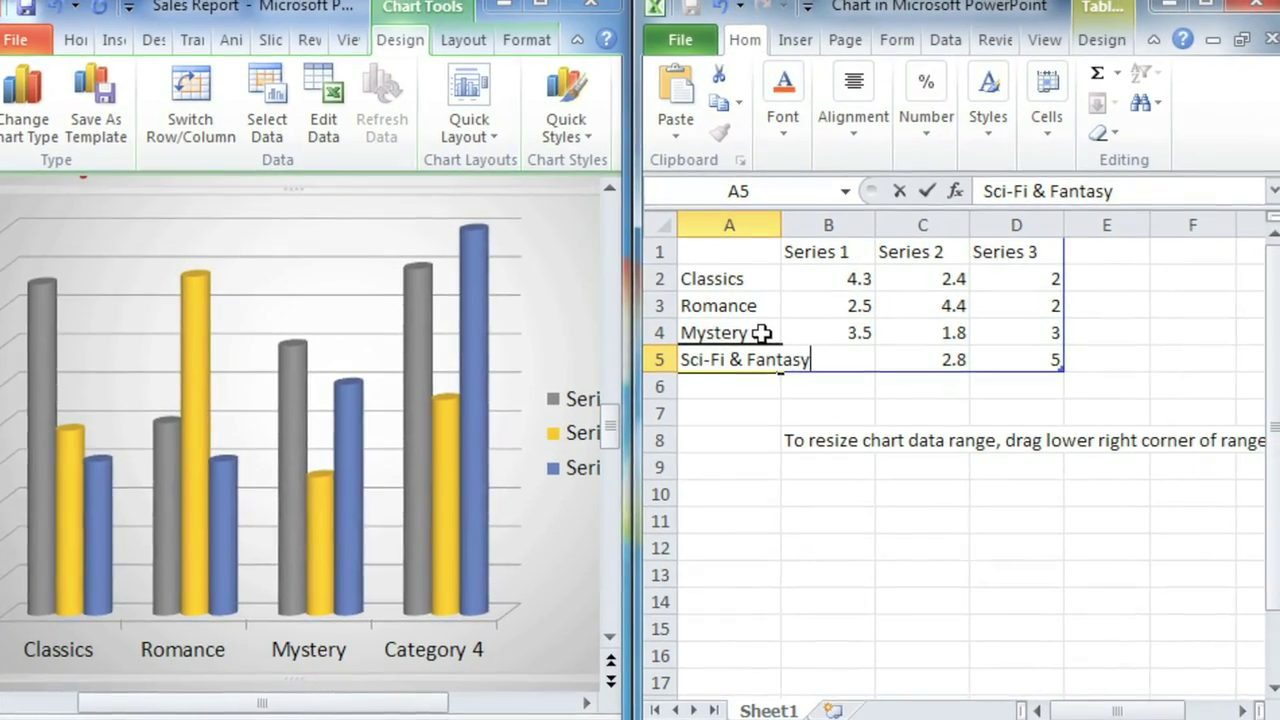
{"action": "key", "text": "Return"}
{"action": "type", "text": "Young Adu"}
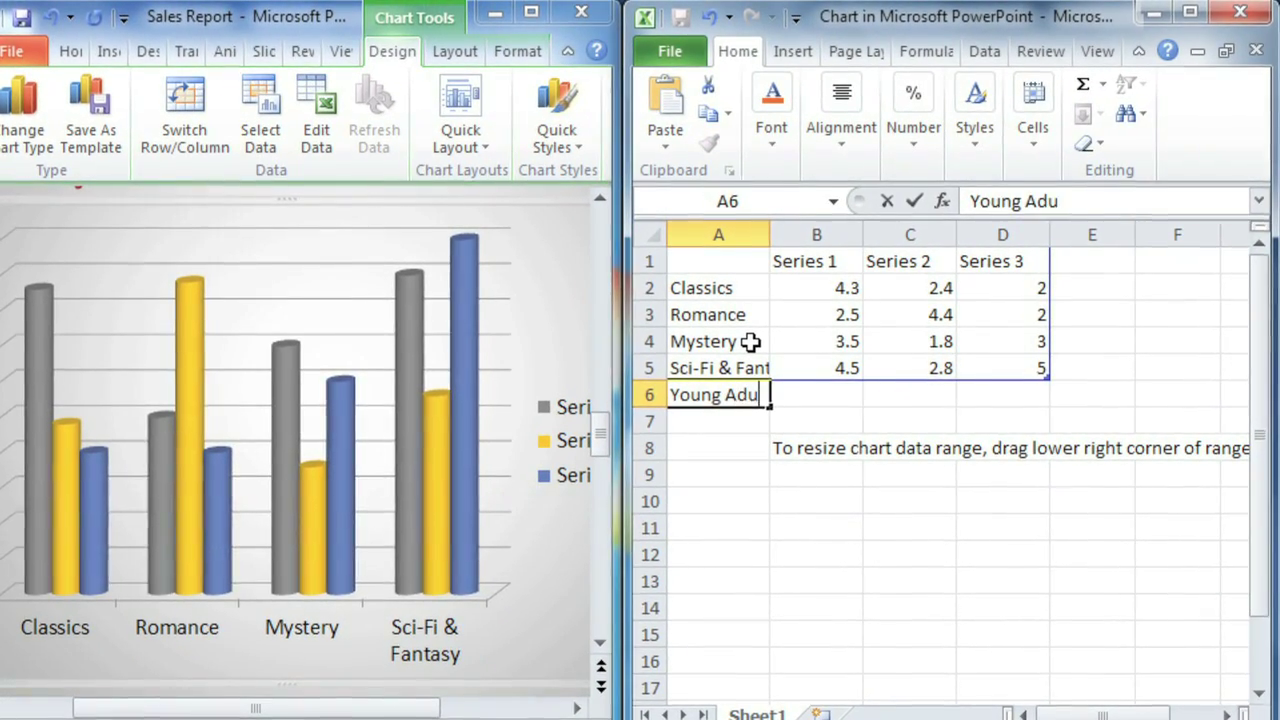
{"action": "type", "text": "lt"}
{"action": "key", "text": "Return"}
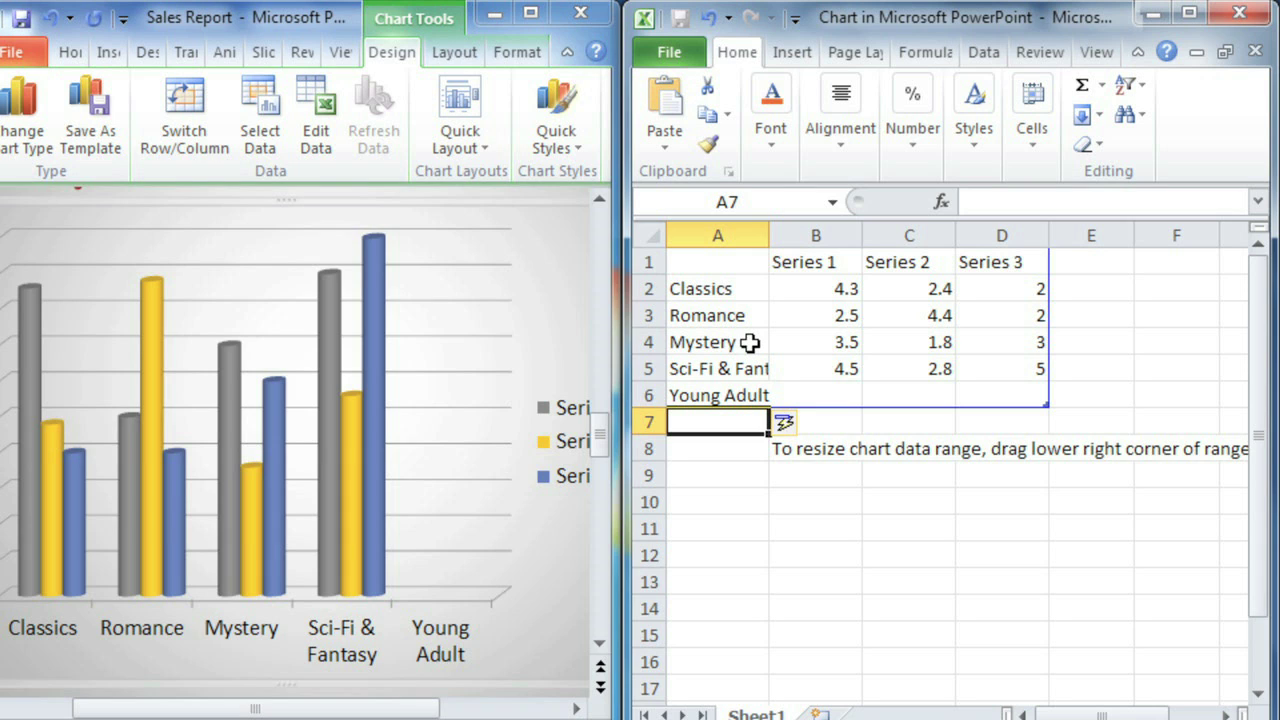
Step: Name the three series 2006, 2007 and 2008 in cells B1:D1, and extend the chart data range to cell F6
{"action": "left_click", "coordinate": [845, 264]}
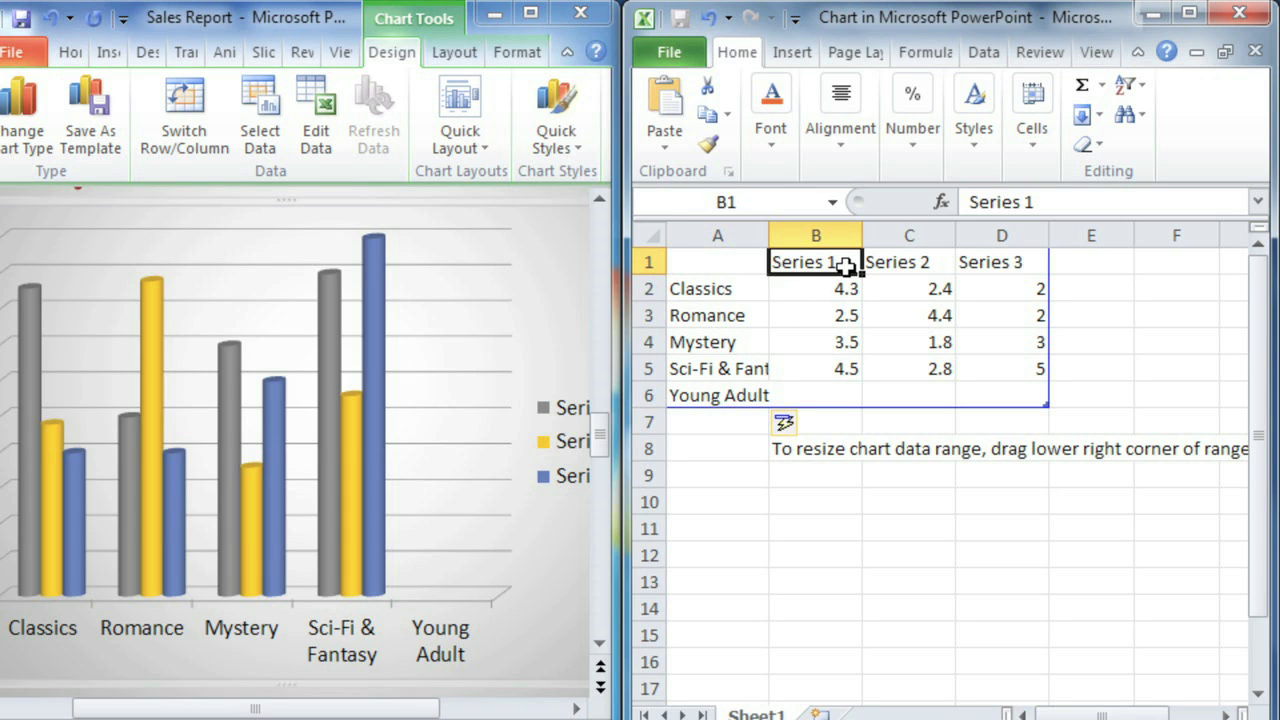
{"action": "type", "text": "2006"}
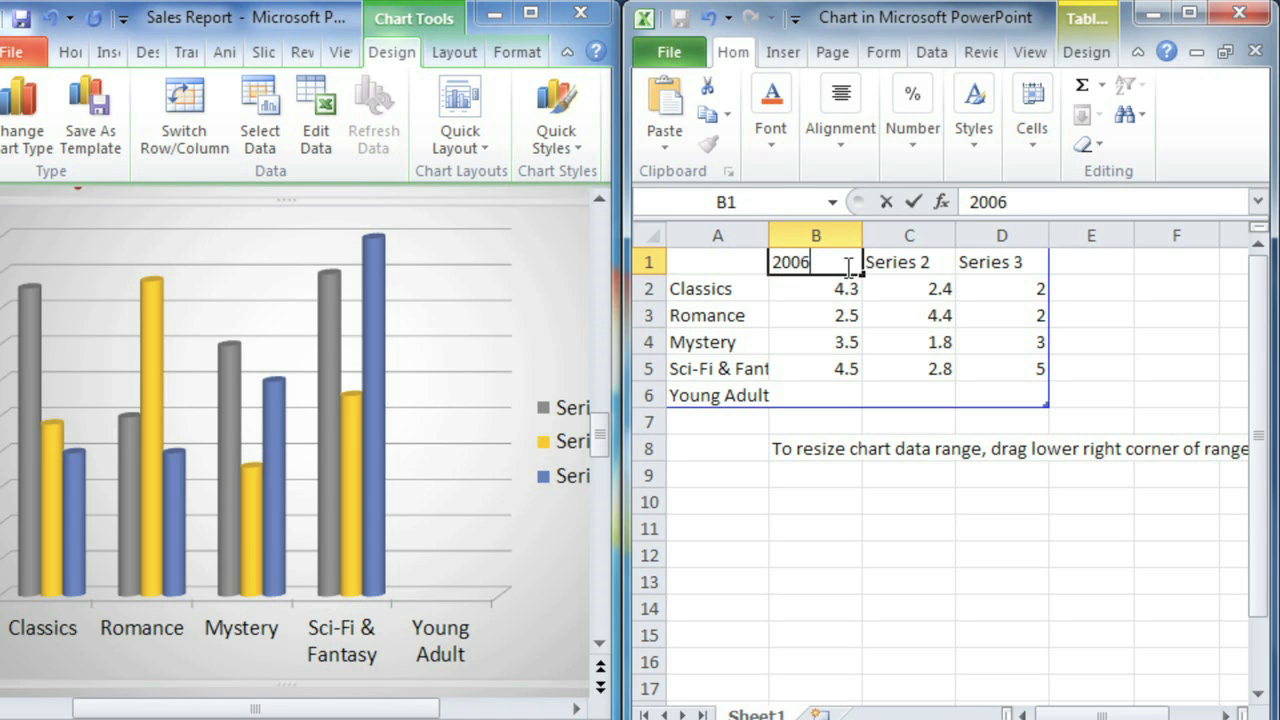
{"action": "key", "text": "Tab"}
{"action": "type", "text": "2007"}
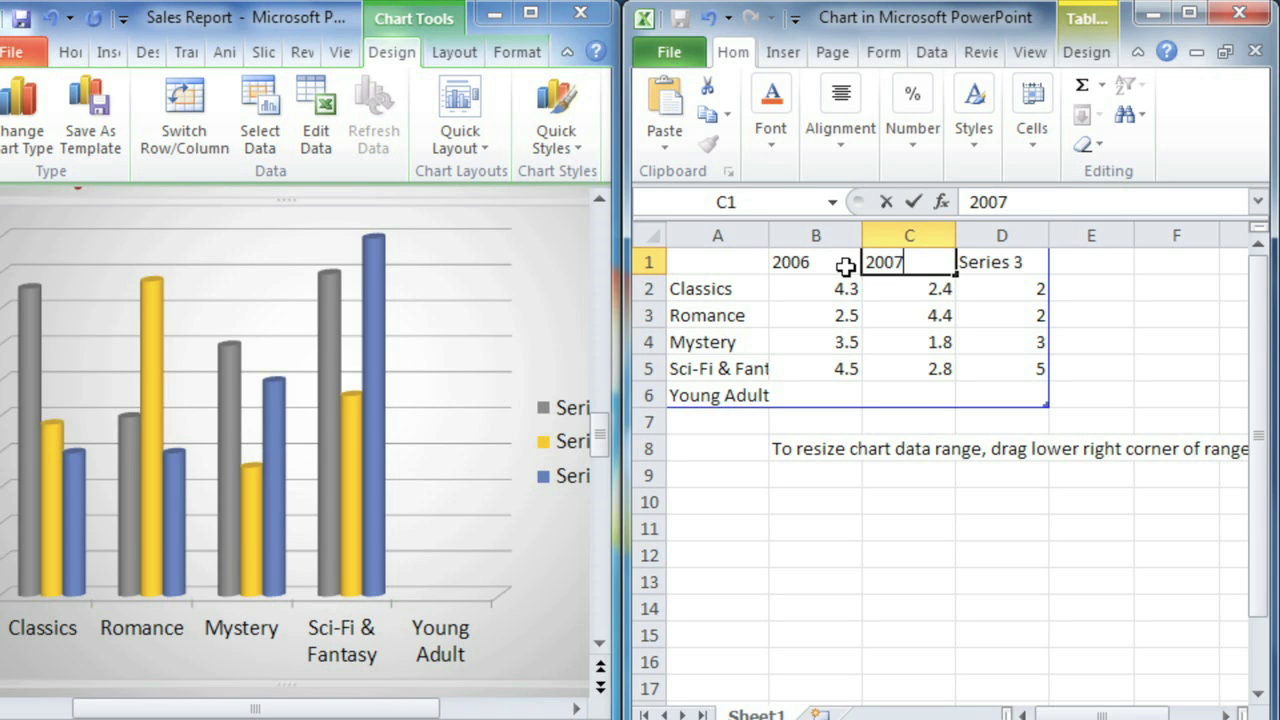
{"action": "key", "text": "Tab"}
{"action": "type", "text": "2008"}
{"action": "key", "text": "Return"}
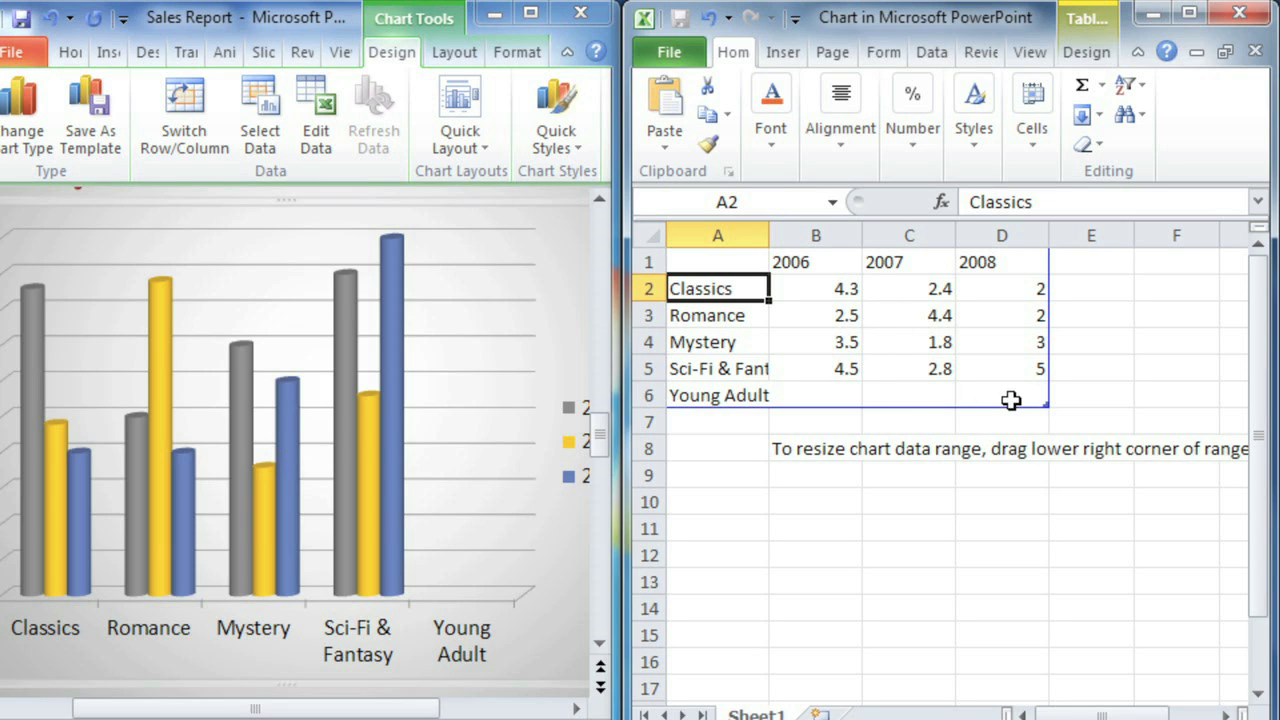
{"action": "left_click_drag", "start_coordinate": [1046, 404], "coordinate": [1193, 402]}
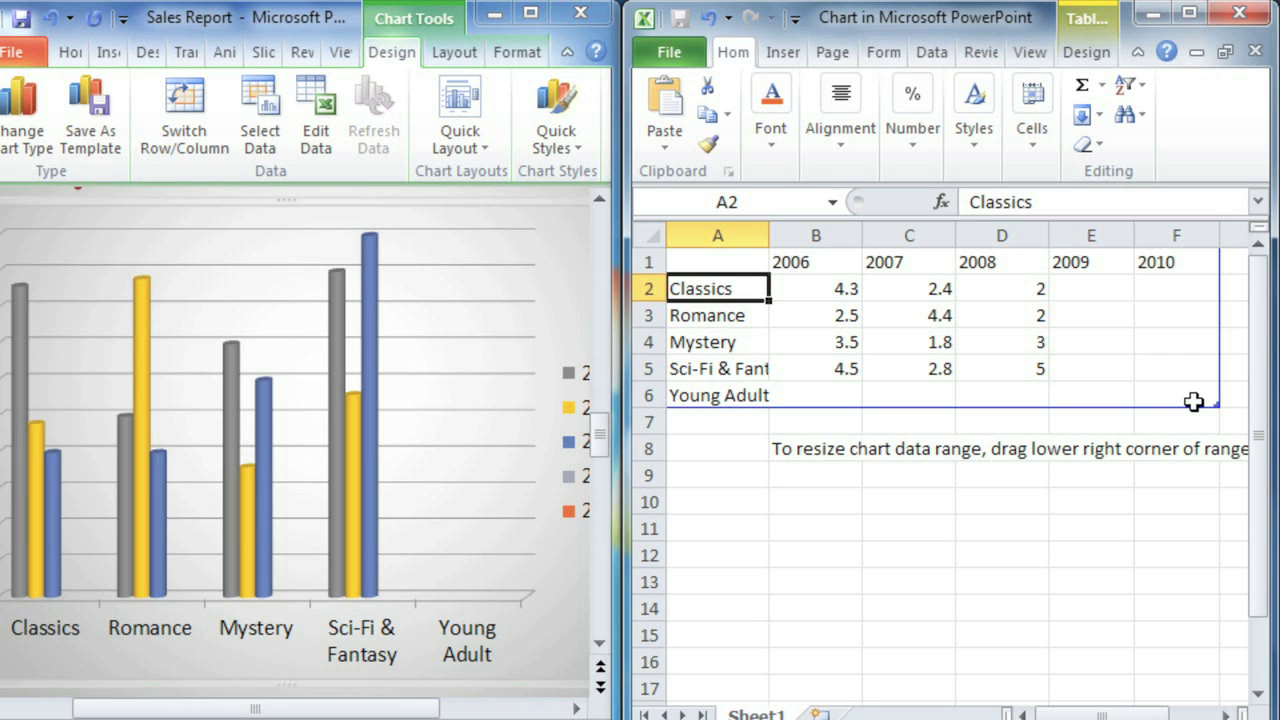
Step: Open the workbook Sales by Genre 2006-2010 from the Crown & Griffin folder in Excel
{"action": "left_click", "coordinate": [690, 58]}
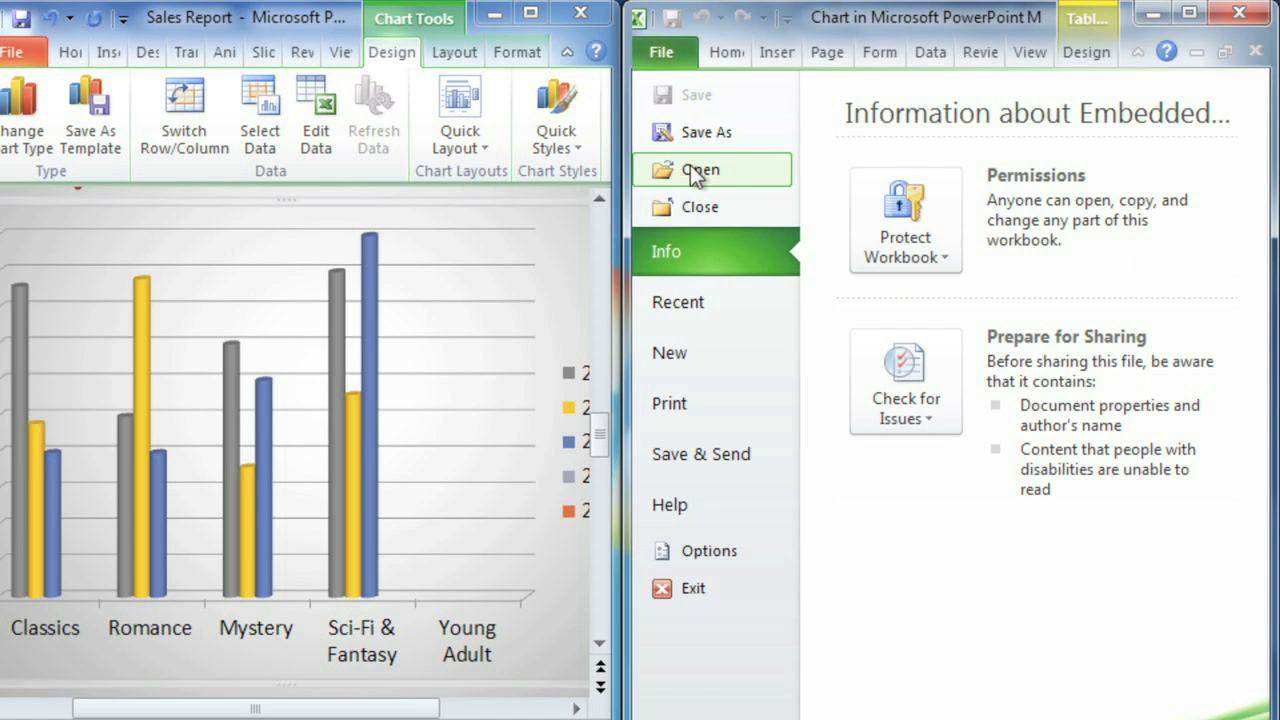
{"action": "key", "text": "Escape"}
{"action": "key", "text": "ctrl+o"}
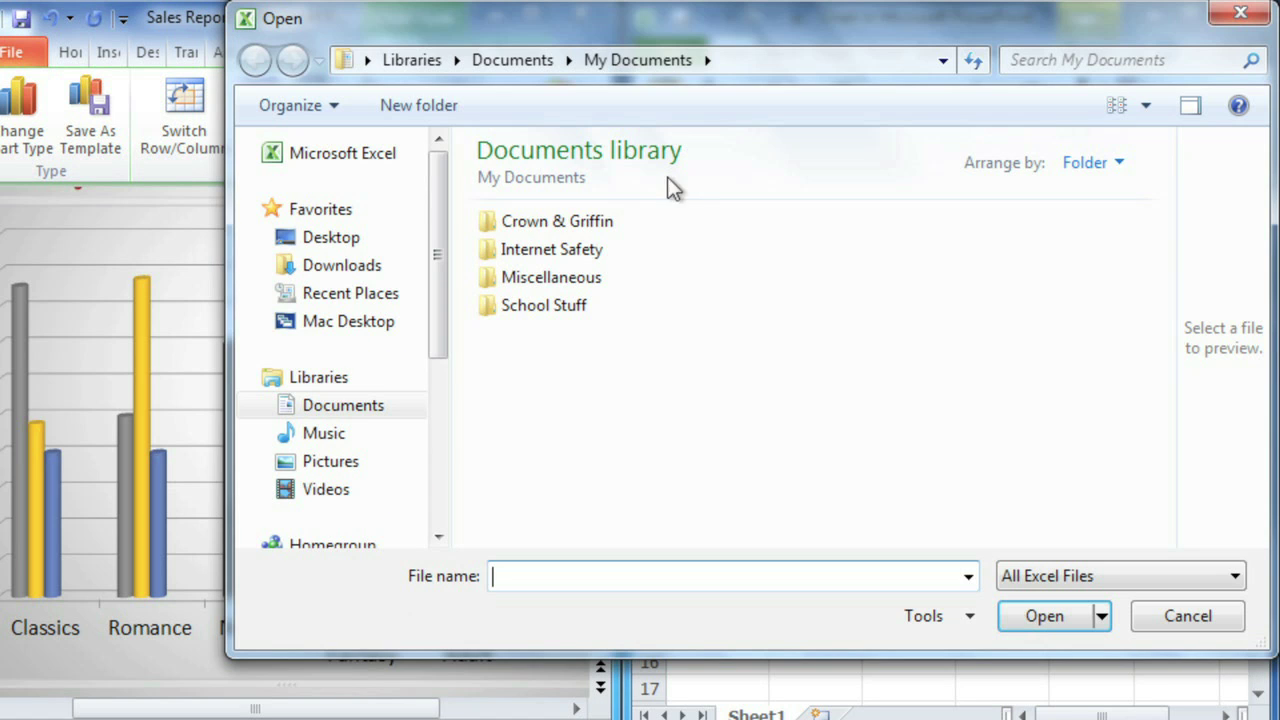
{"action": "double_click", "coordinate": [581, 217]}
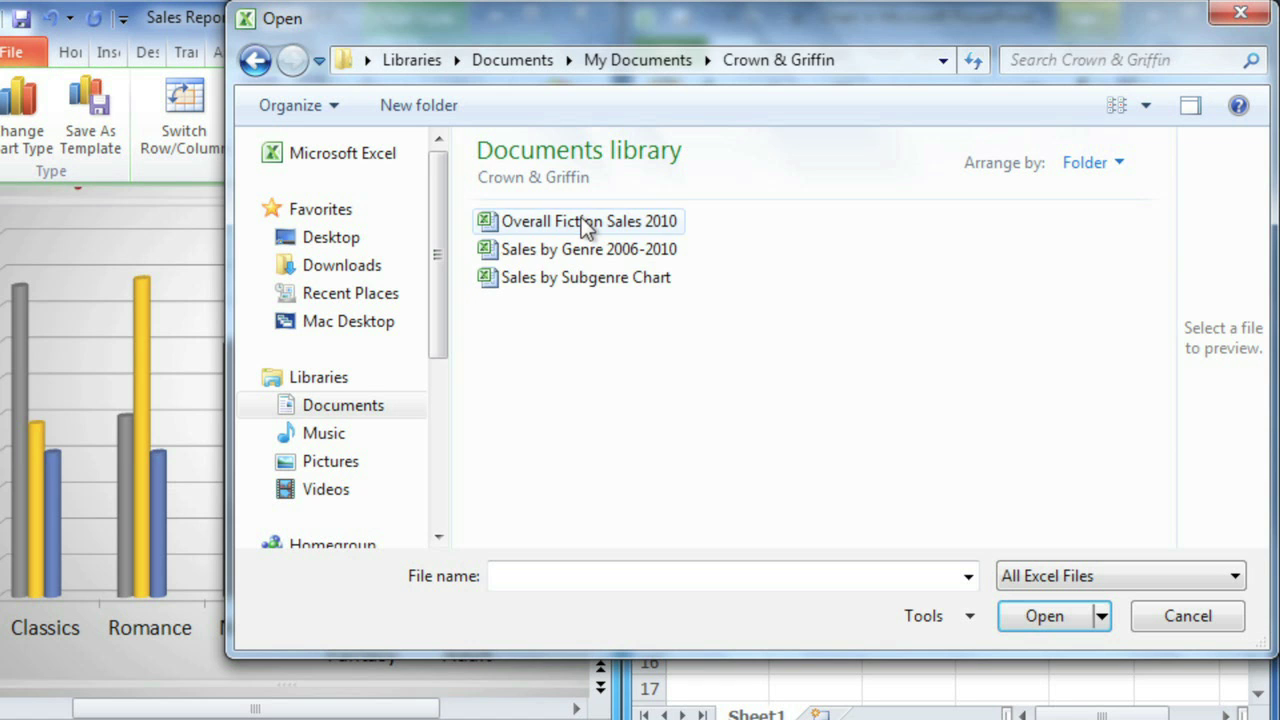
{"action": "double_click", "coordinate": [578, 250]}
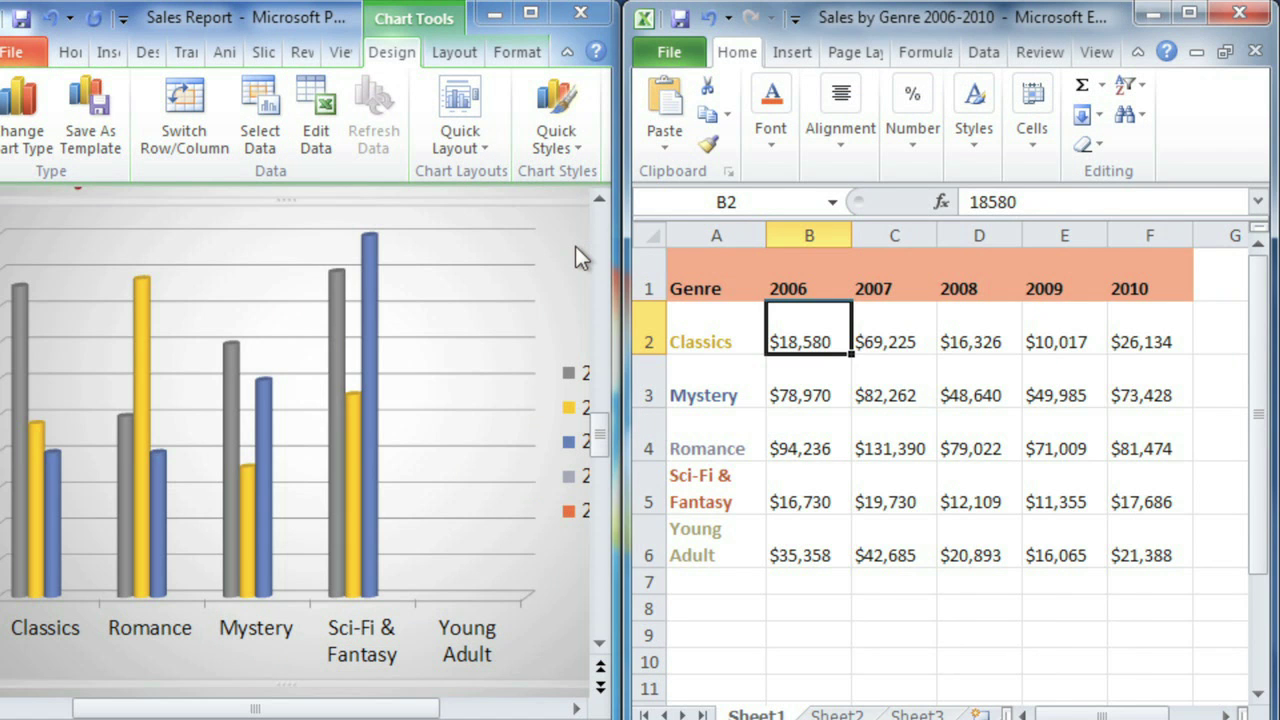
Step: Copy the sales figures in cells B2:F6 and close the Sales by Genre 2006-2010 workbook
{"action": "left_click_drag", "start_coordinate": [791, 329], "coordinate": [1125, 538]}
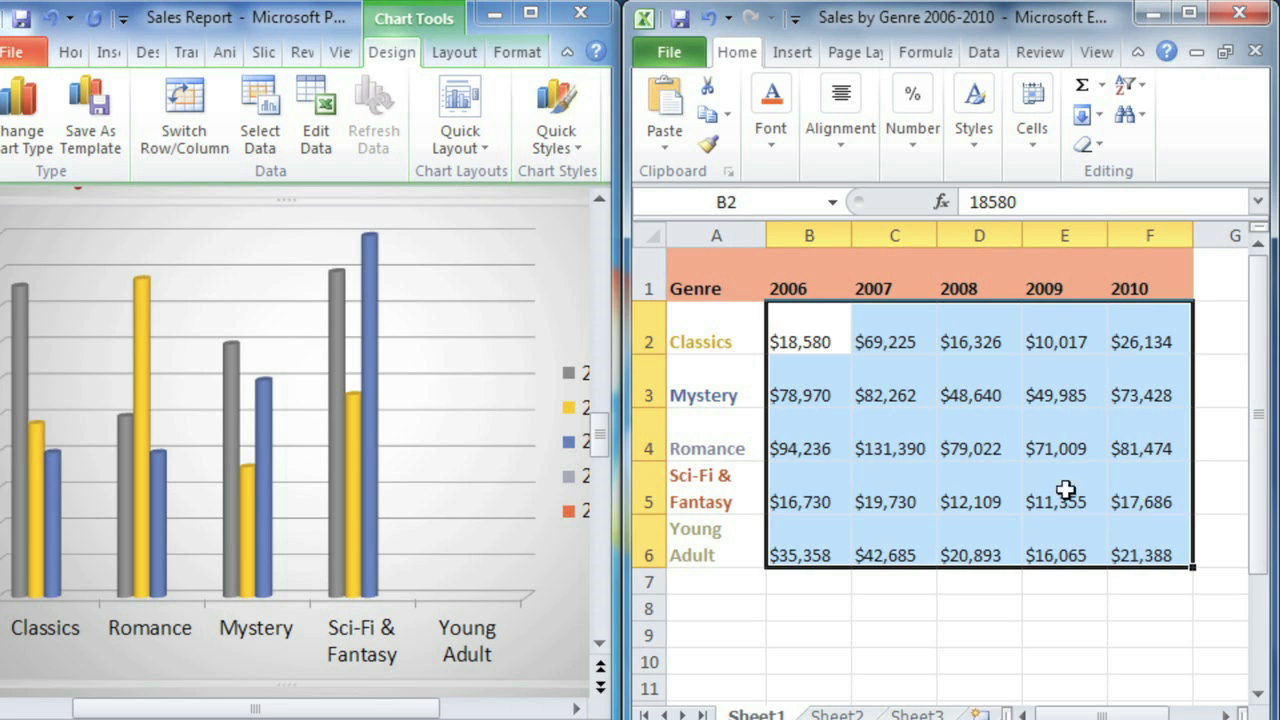
{"action": "left_click", "coordinate": [709, 117]}
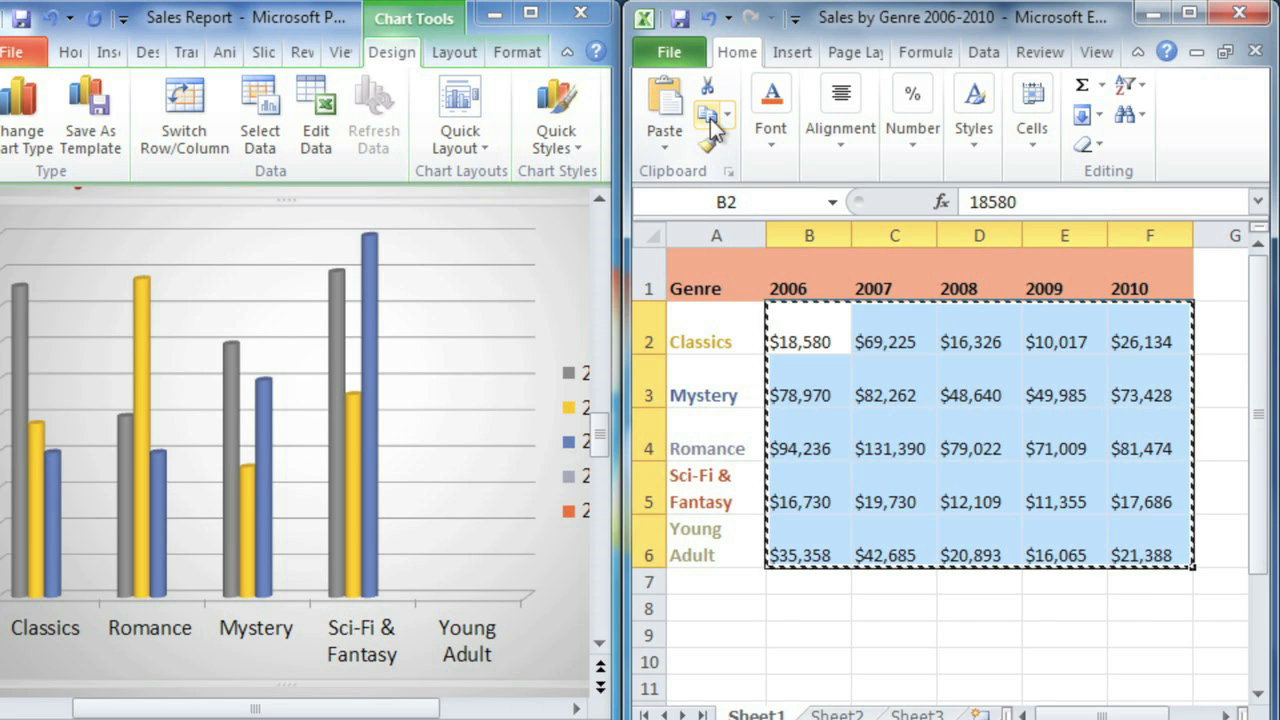
{"action": "left_click", "coordinate": [1256, 58]}
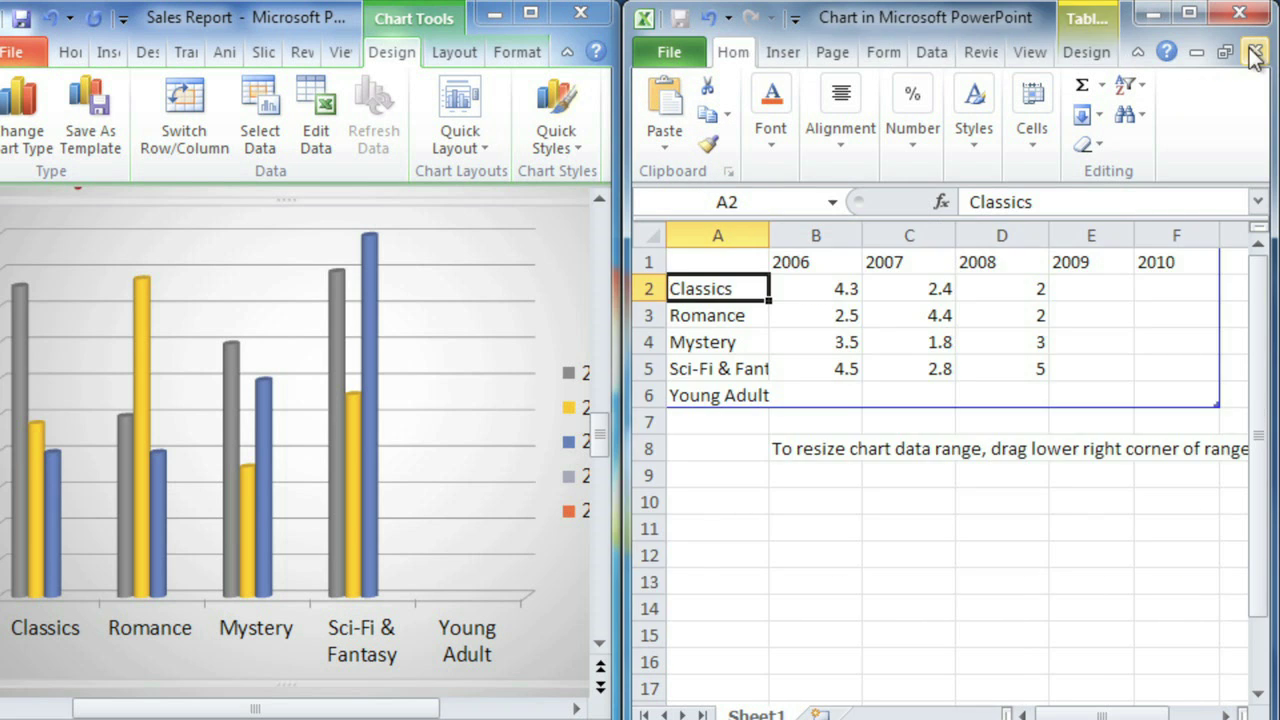
Step: Paste the copied sales figures over cells B2:F6 of the chart's data sheet and close the data sheet
{"action": "left_click", "coordinate": [816, 289]}
{"action": "left_click_drag", "start_coordinate": [830, 312], "coordinate": [1150, 388]}
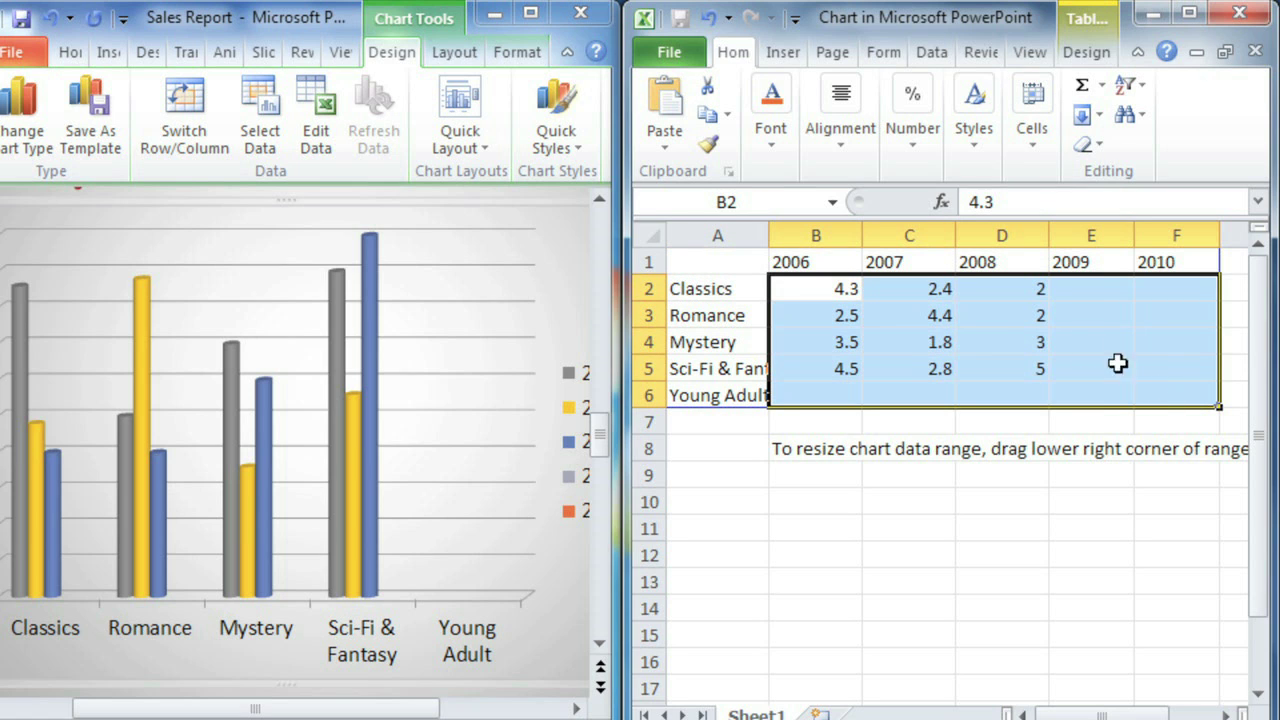
{"action": "left_click", "coordinate": [668, 110]}
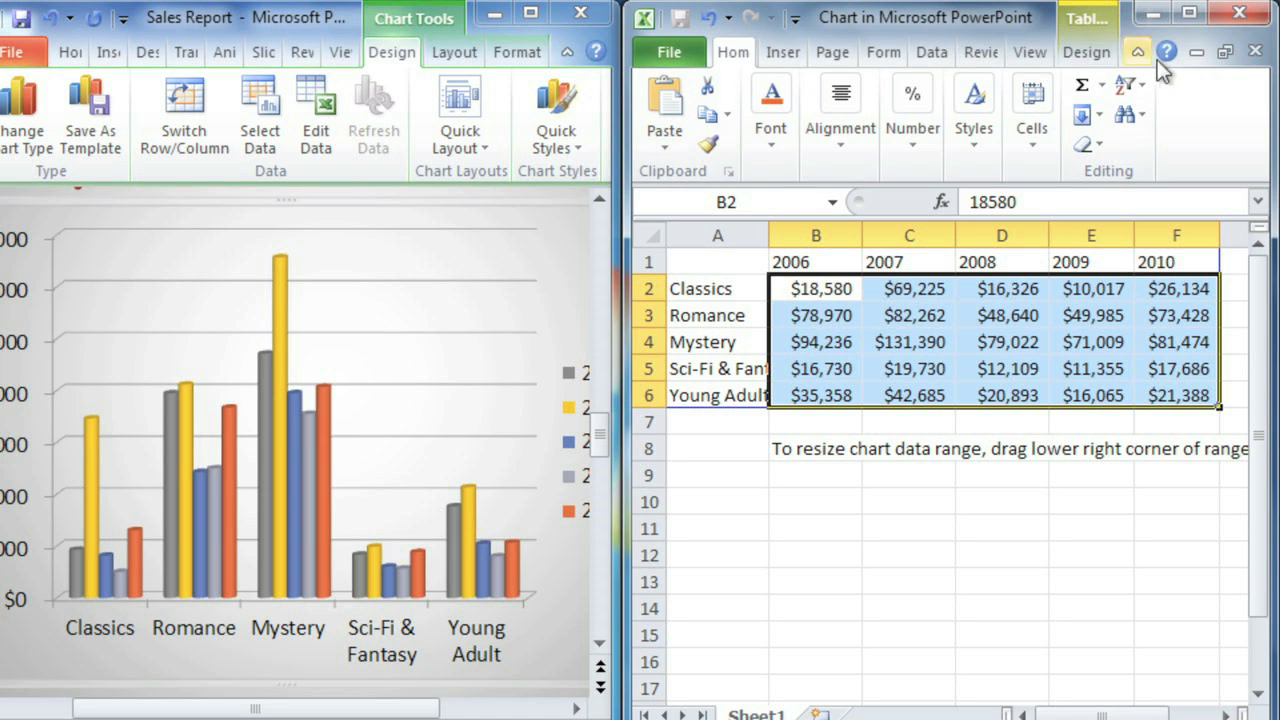
{"action": "left_click", "coordinate": [1226, 20]}
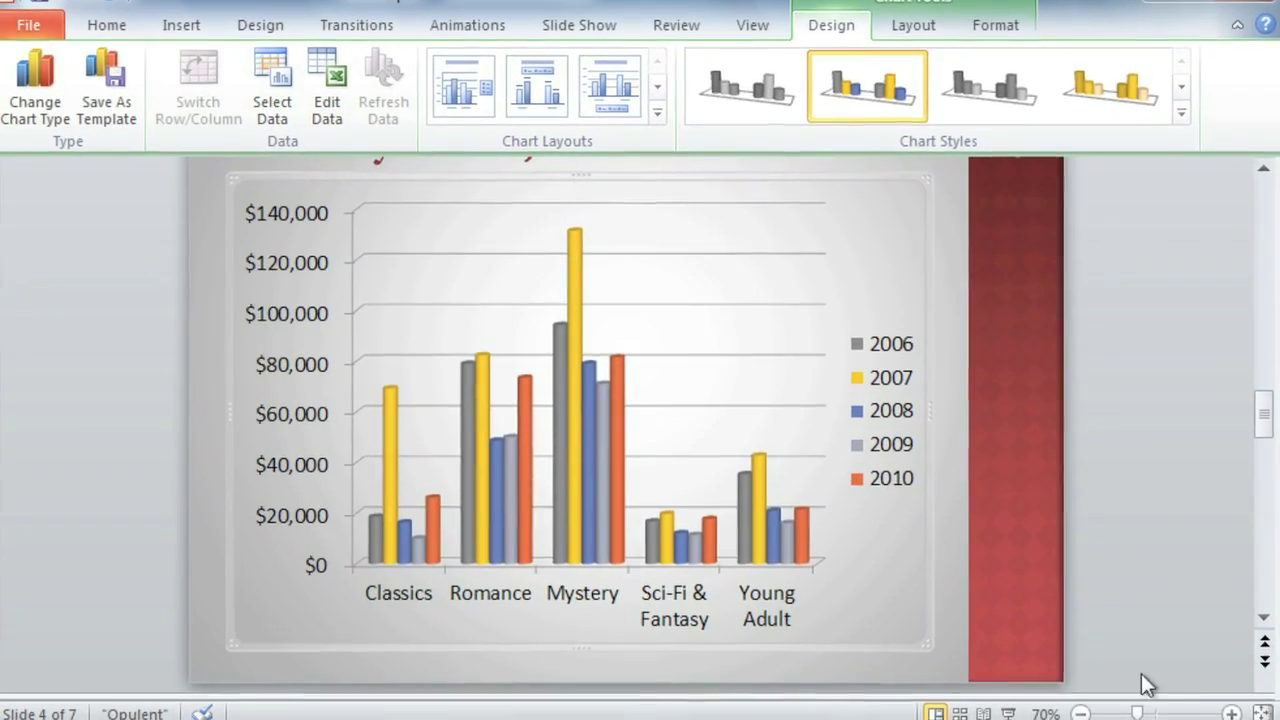
{"action": "left_click", "coordinate": [1263, 711]}
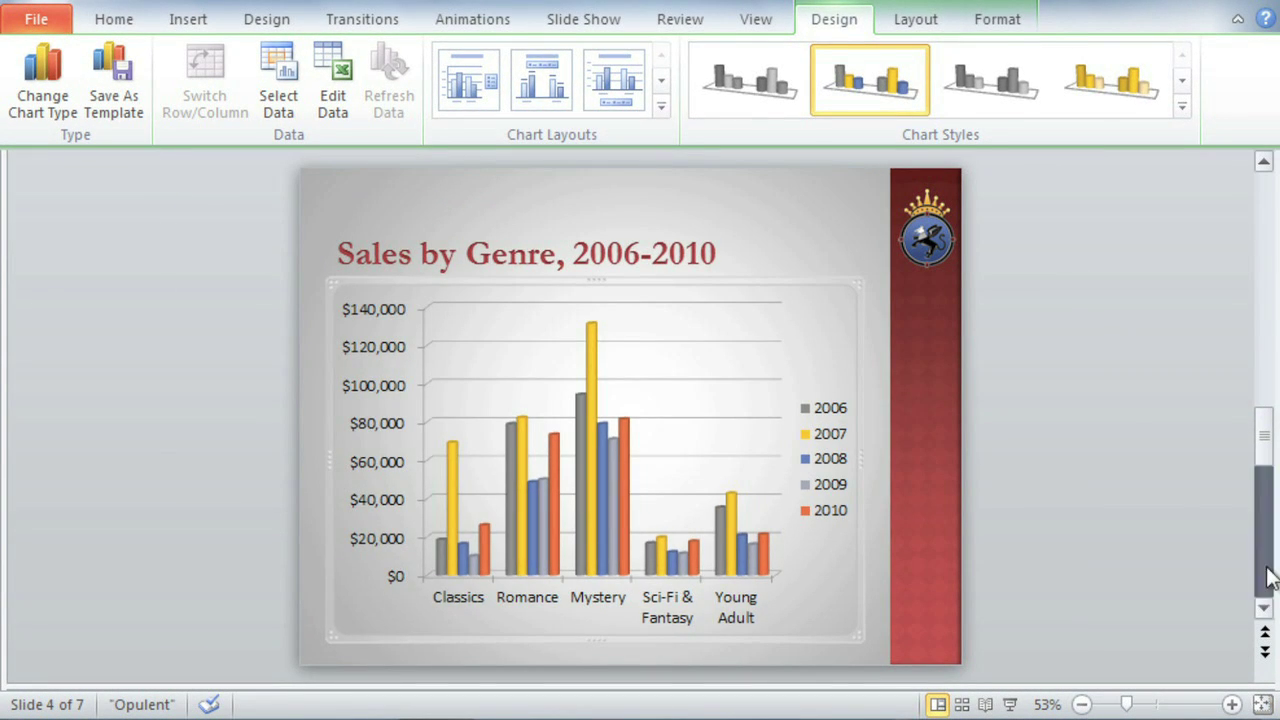
Step: On the Romance Sales by Subgenre slide, insert the existing file Sales by Subgenre Chart from the Crown & Griffin folder as a linked object
{"action": "left_click", "coordinate": [1265, 577]}
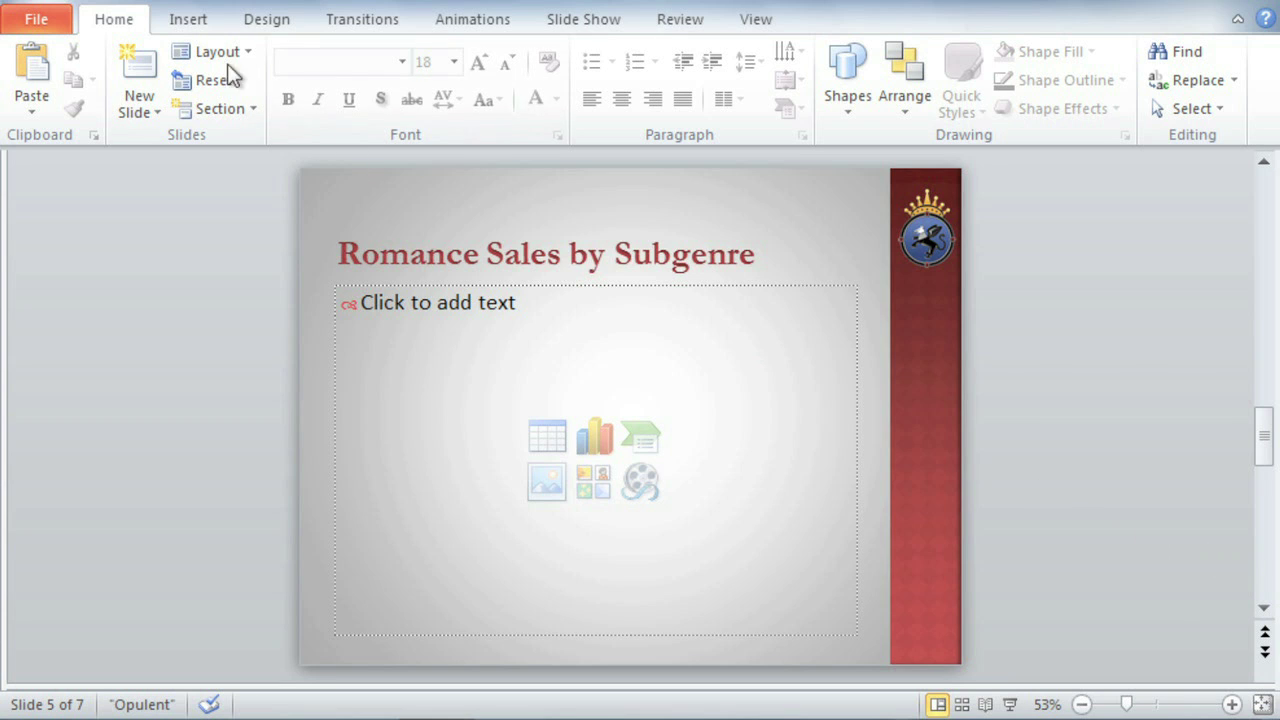
{"action": "left_click", "coordinate": [190, 20]}
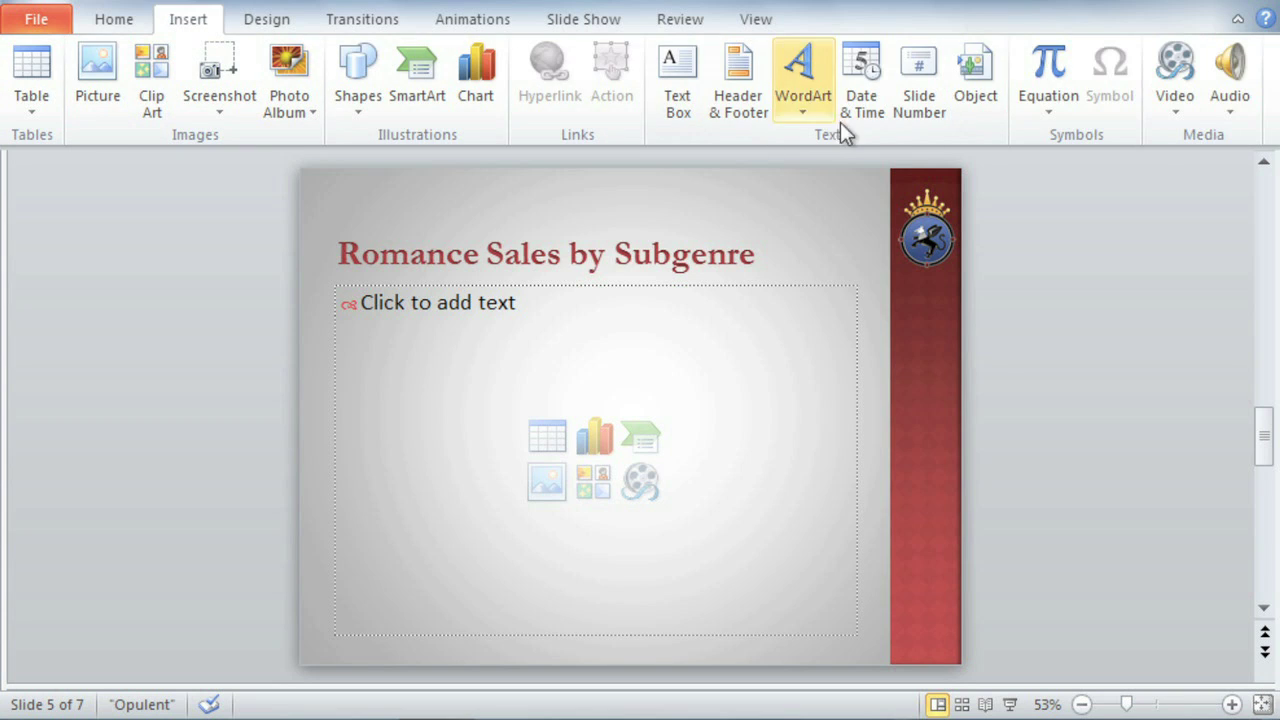
{"action": "left_click", "coordinate": [985, 111]}
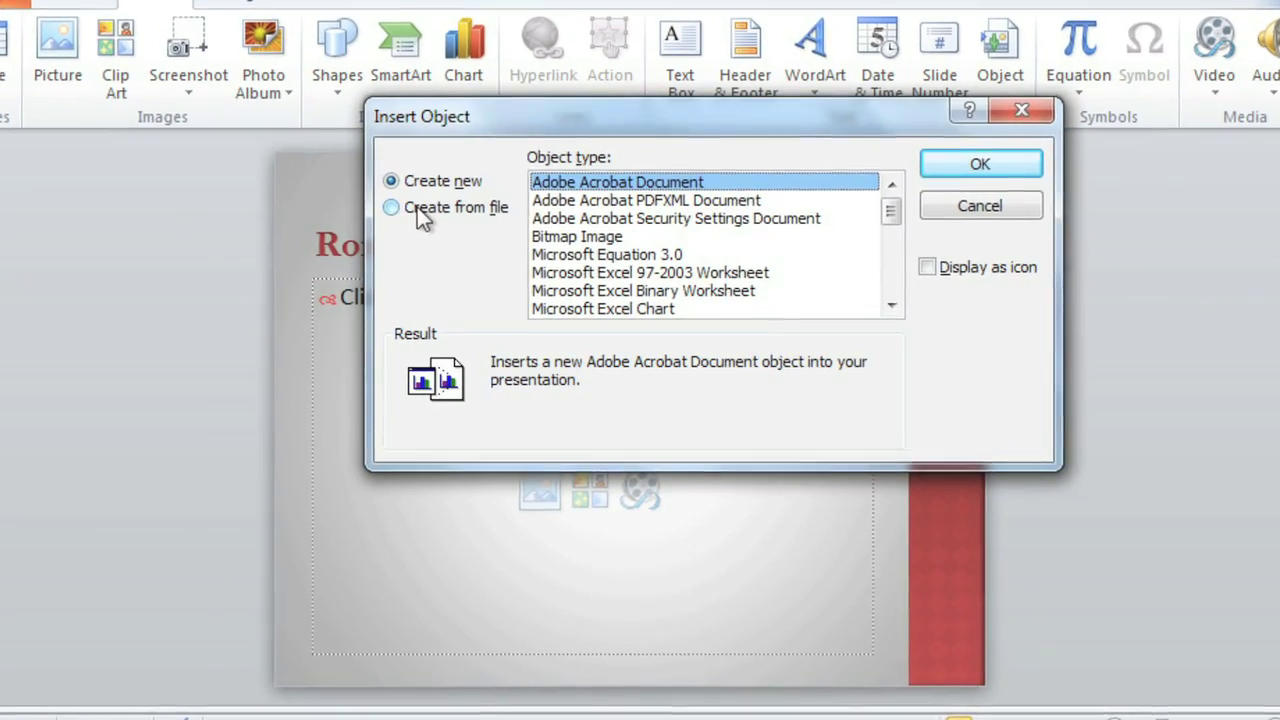
{"action": "left_click", "coordinate": [413, 204]}
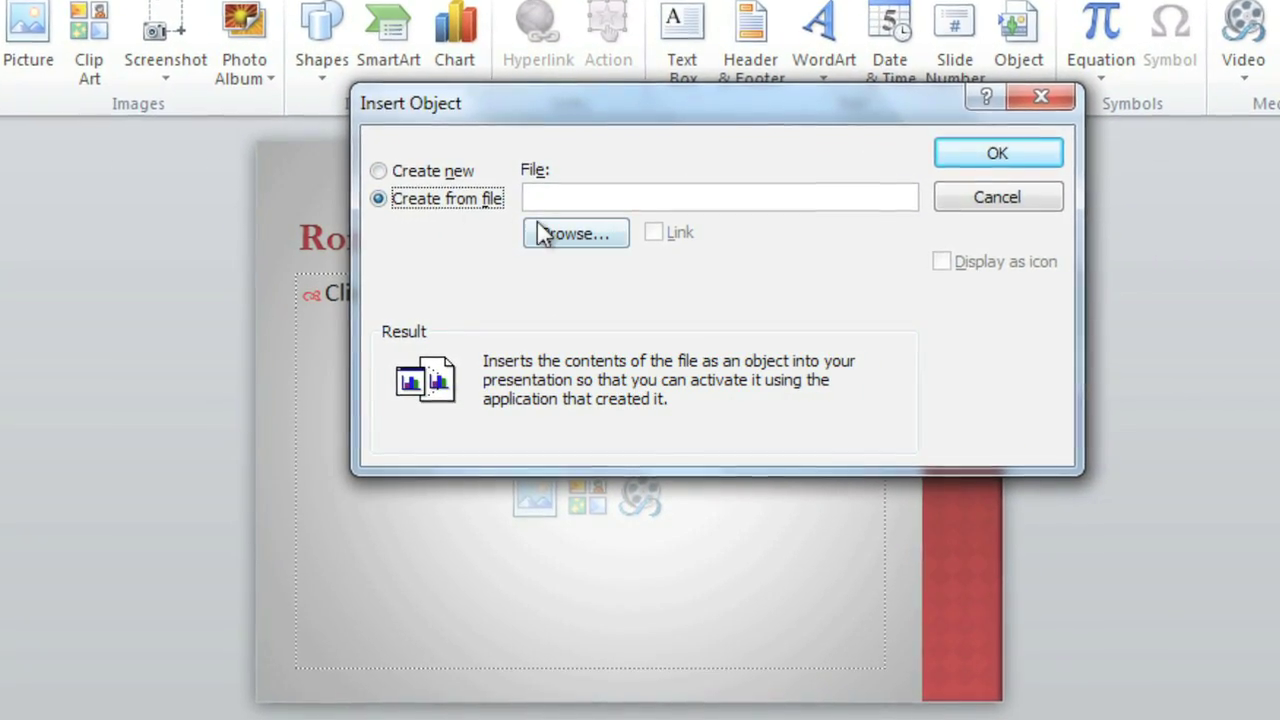
{"action": "left_click", "coordinate": [543, 234]}
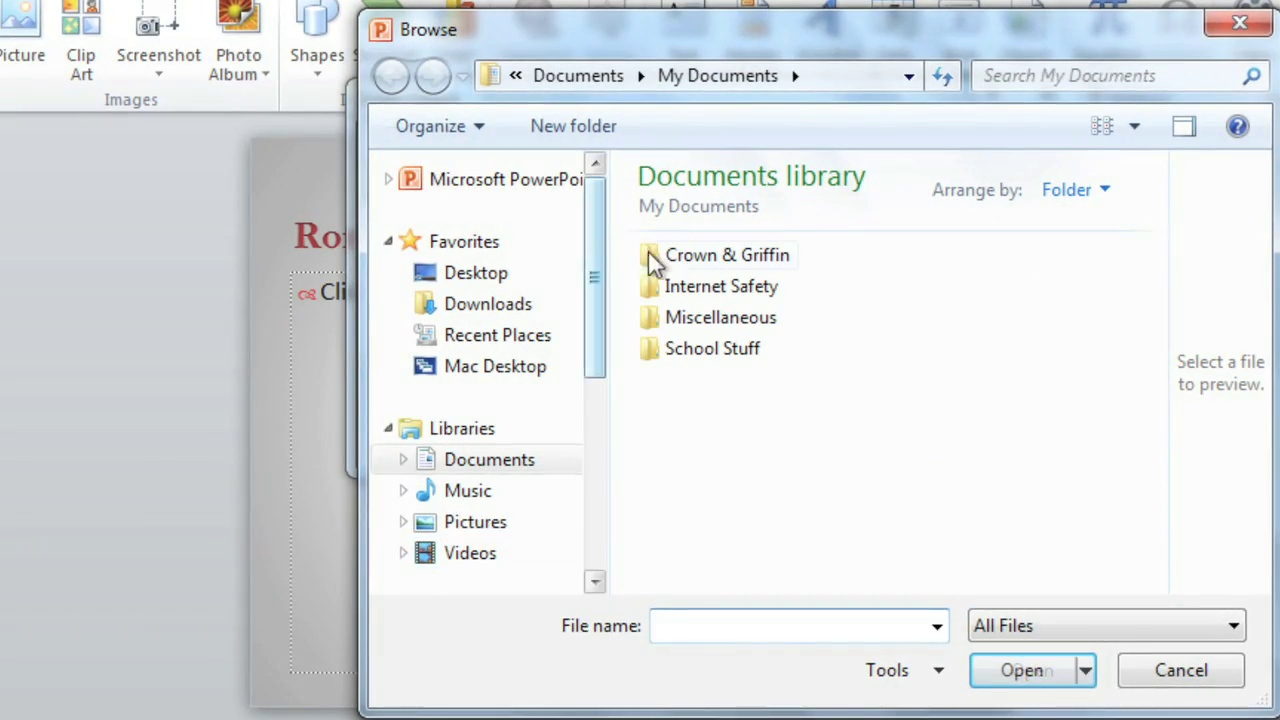
{"action": "double_click", "coordinate": [680, 262]}
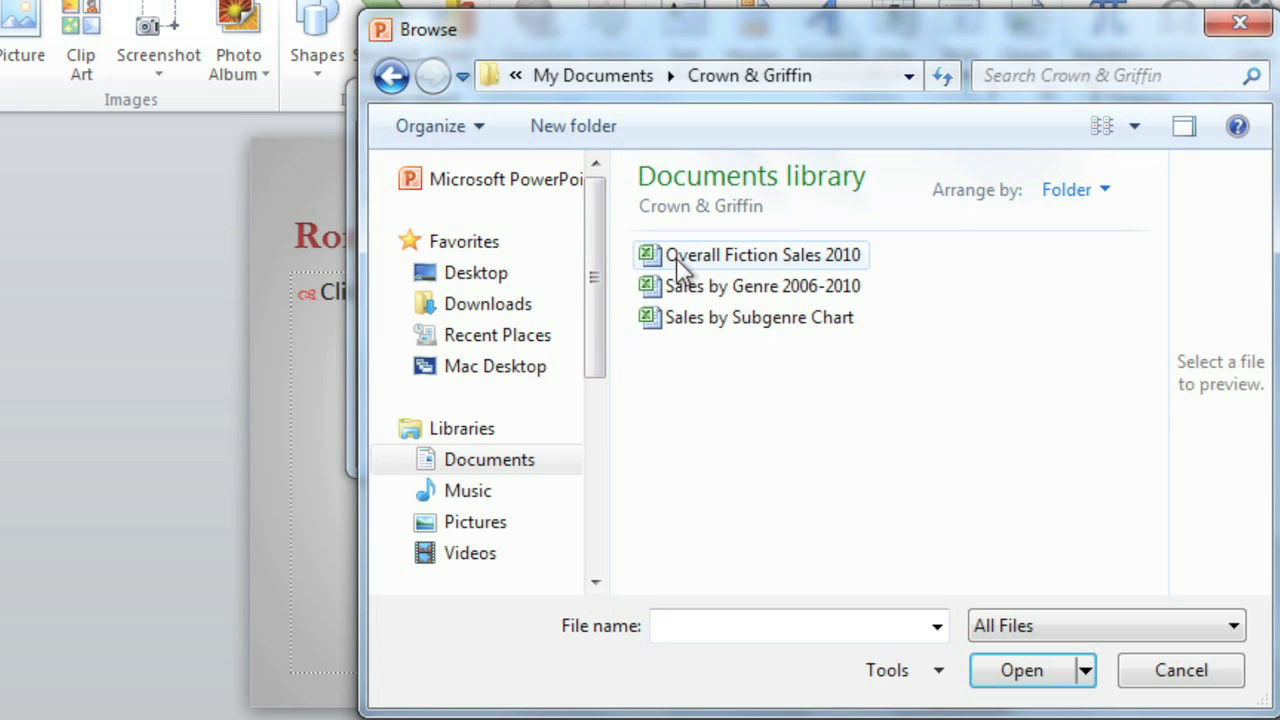
{"action": "double_click", "coordinate": [686, 322]}
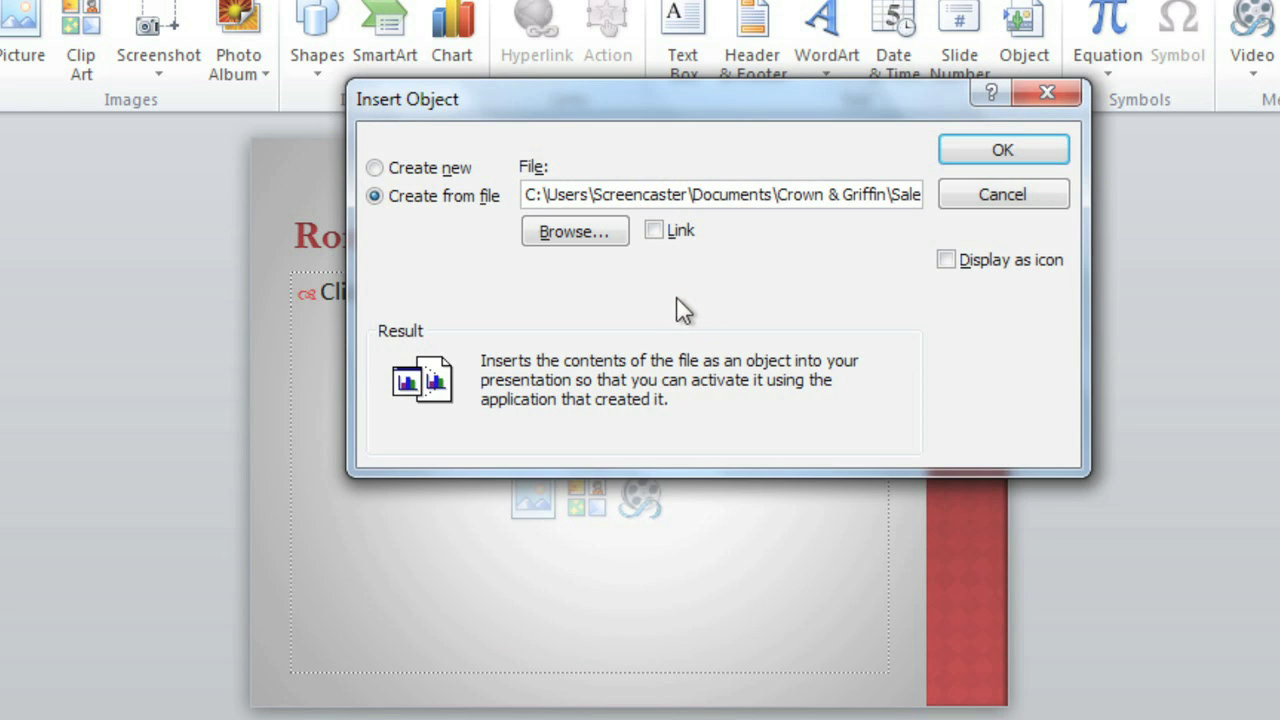
{"action": "left_click", "coordinate": [654, 231]}
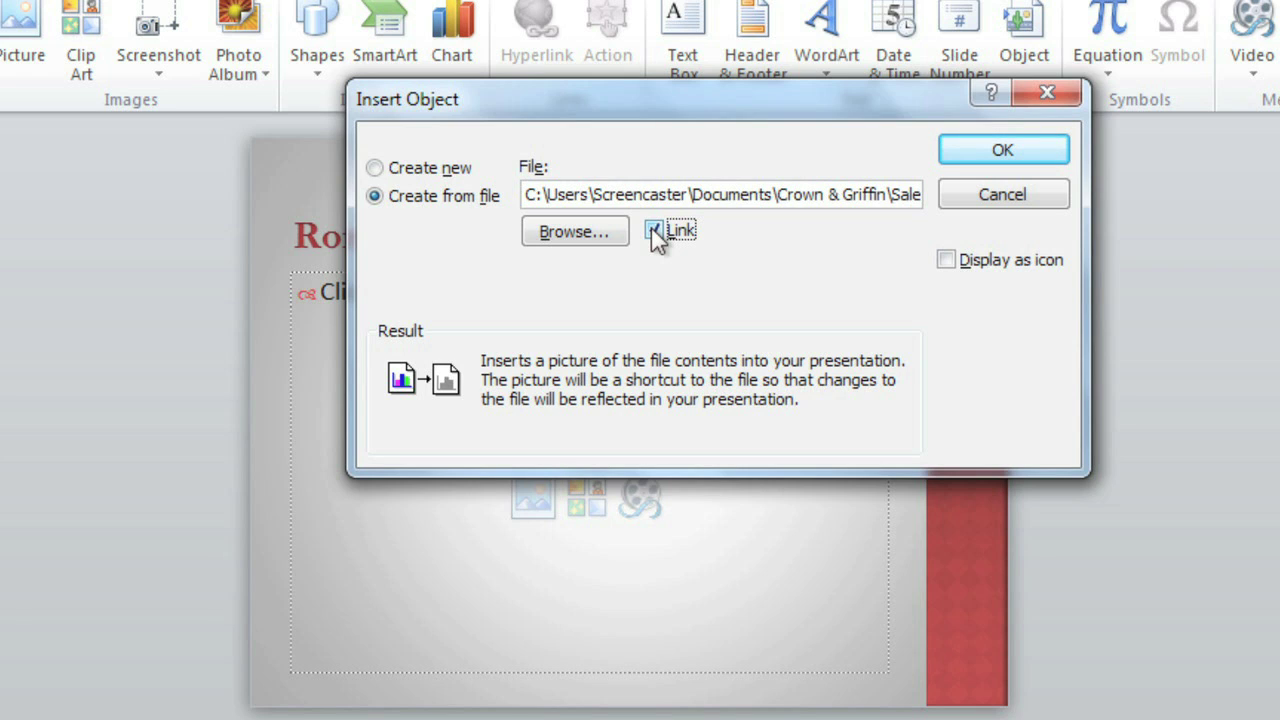
{"action": "left_click", "coordinate": [973, 155]}
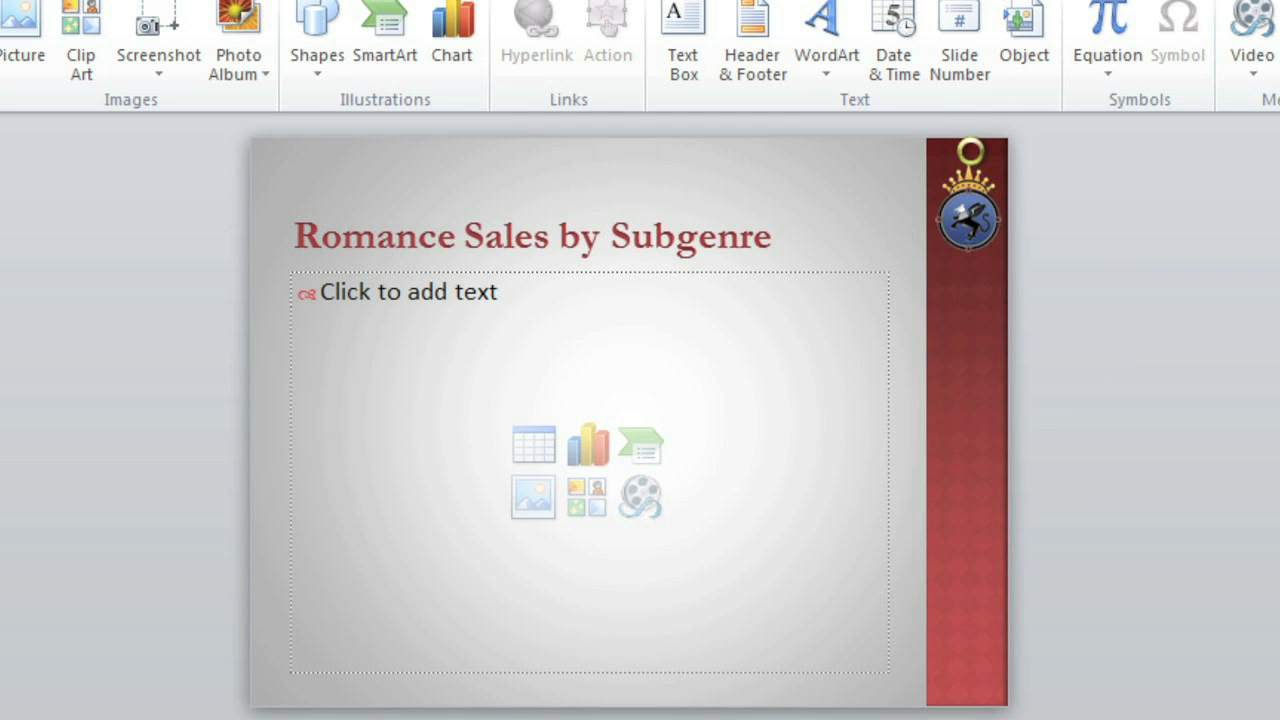